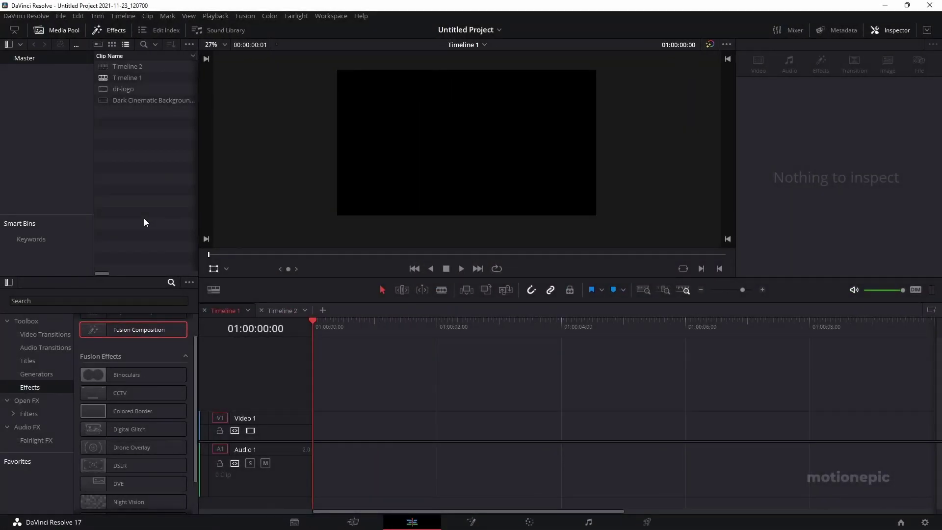
# - Place the dr-logo clip on Video 1 and scale its zoom down to 0.340
pyautogui.click(111, 88)
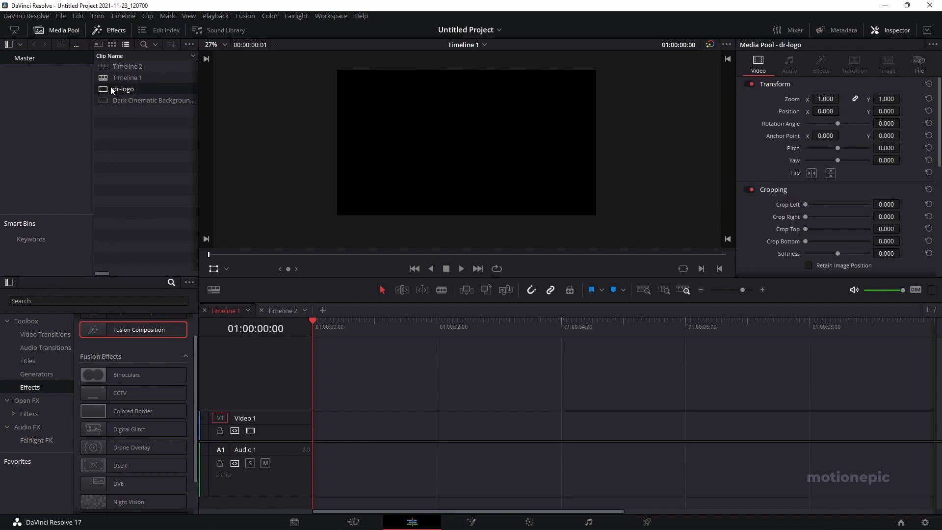
pyautogui.moveTo(114, 93); pyautogui.dragTo(337, 431)
pyautogui.click(336, 431)
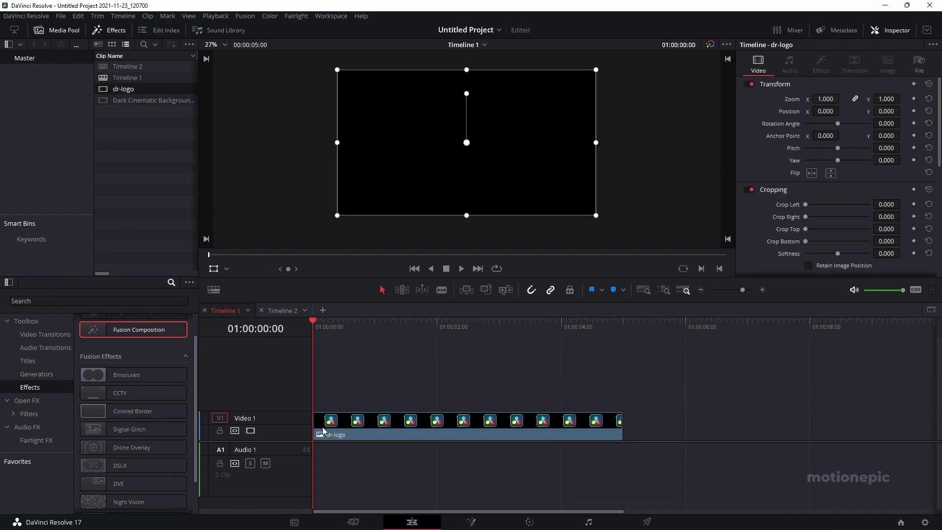
pyautogui.moveTo(826, 99); pyautogui.dragTo(828, 103)
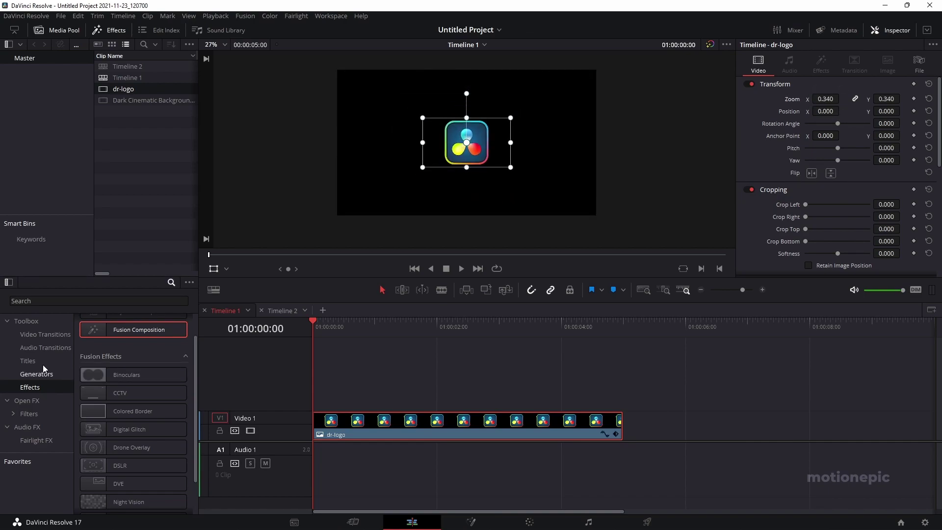
# - Add a Solid Color generator clip on the track above the logo
pyautogui.click(22, 375)
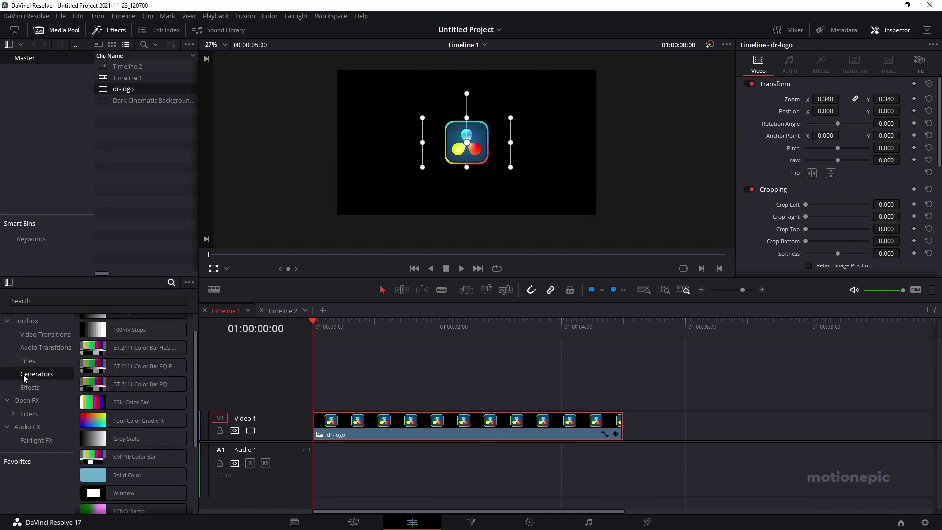
pyautogui.click(95, 475)
pyautogui.moveTo(95, 475); pyautogui.dragTo(312, 396)
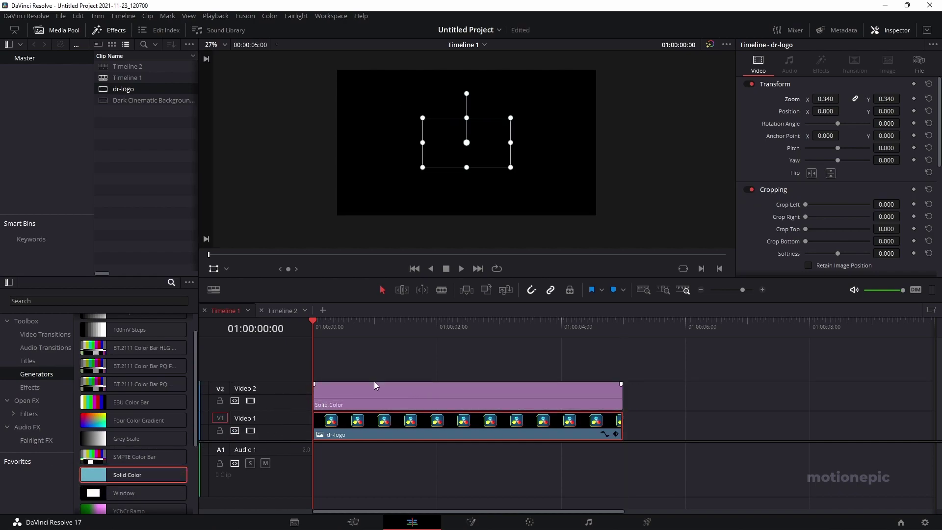
pyautogui.click(361, 391)
# - Set the Solid Color generator's colour to white (#ffffff)
pyautogui.click(386, 320)
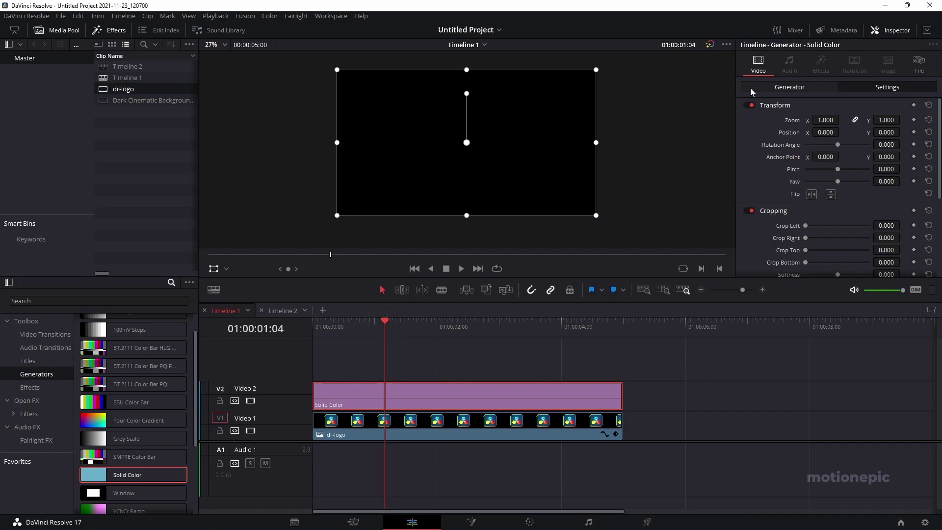
pyautogui.click(777, 88)
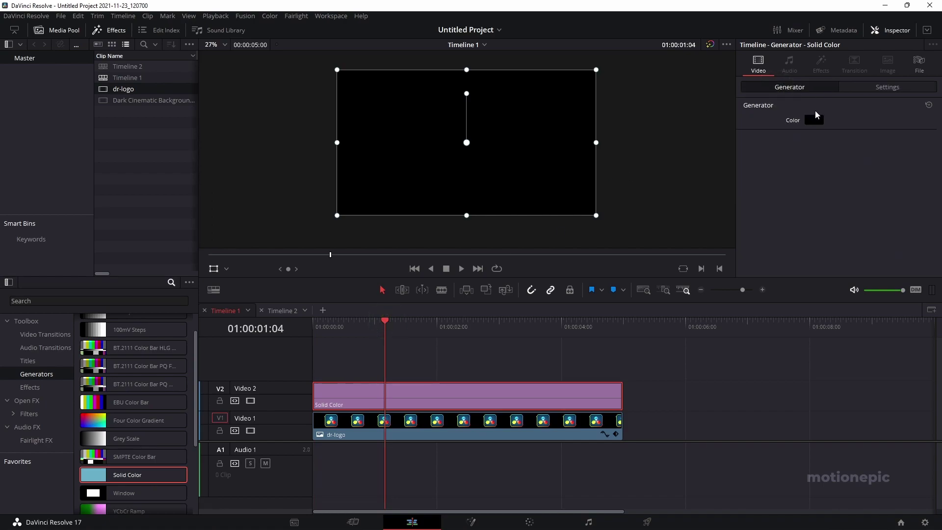
pyautogui.click(815, 120)
pyautogui.click(576, 173)
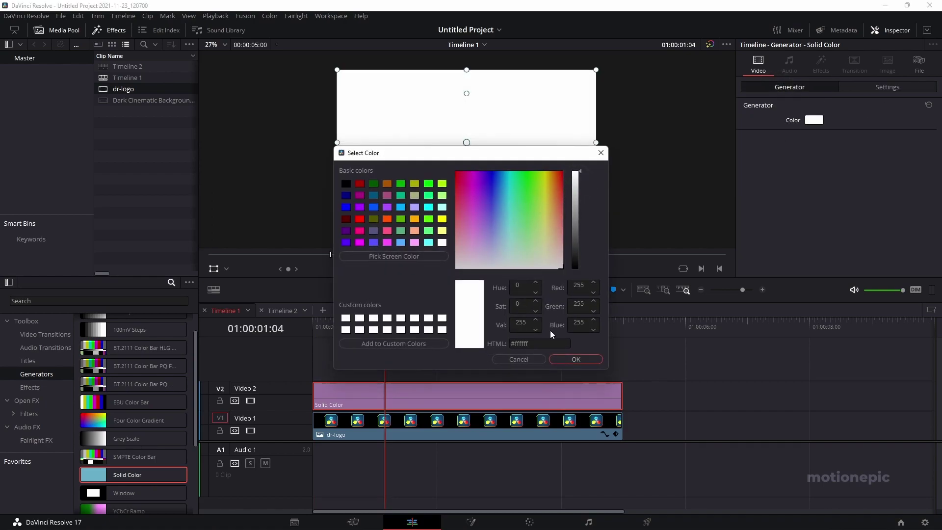
pyautogui.click(576, 364)
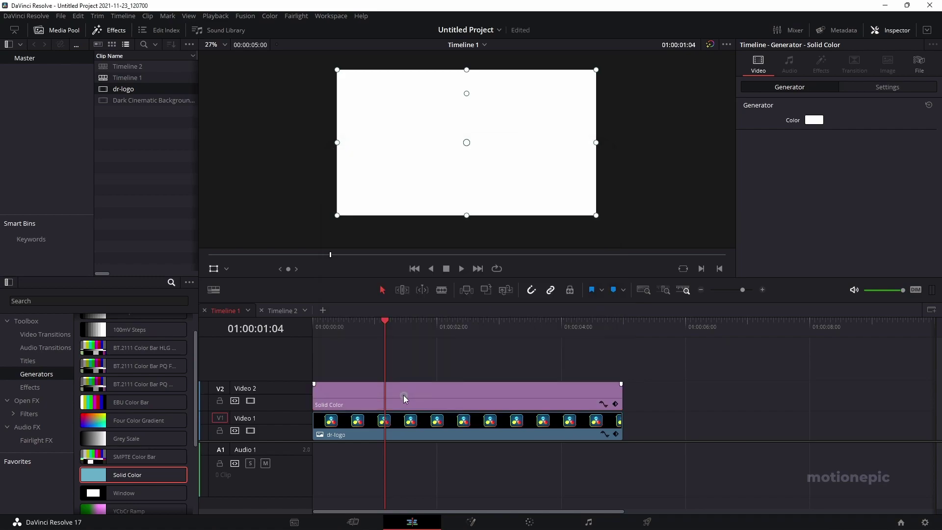
pyautogui.click(867, 92)
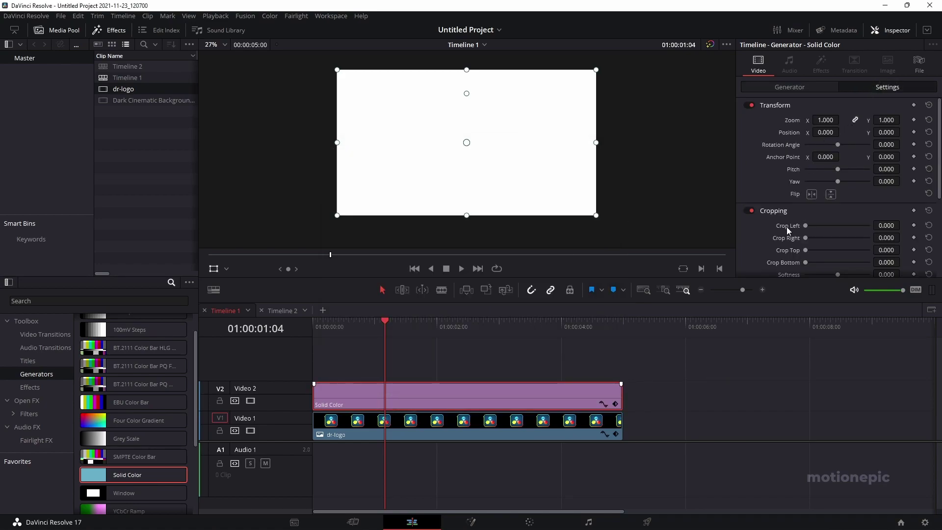
# - Crop the white solid by 940 on both left and right, leaving a thin bar
pyautogui.scroll(-2, 788, 226)
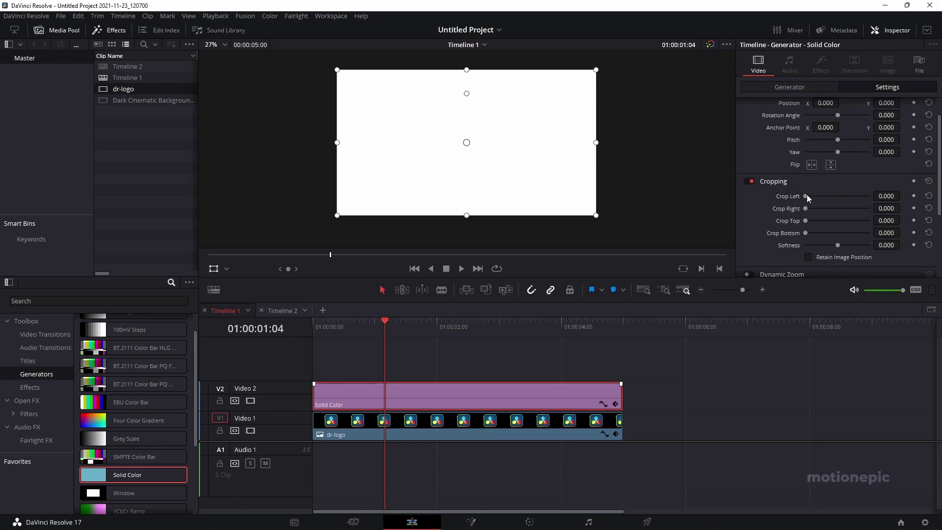
pyautogui.moveTo(806, 197); pyautogui.dragTo(835, 197)
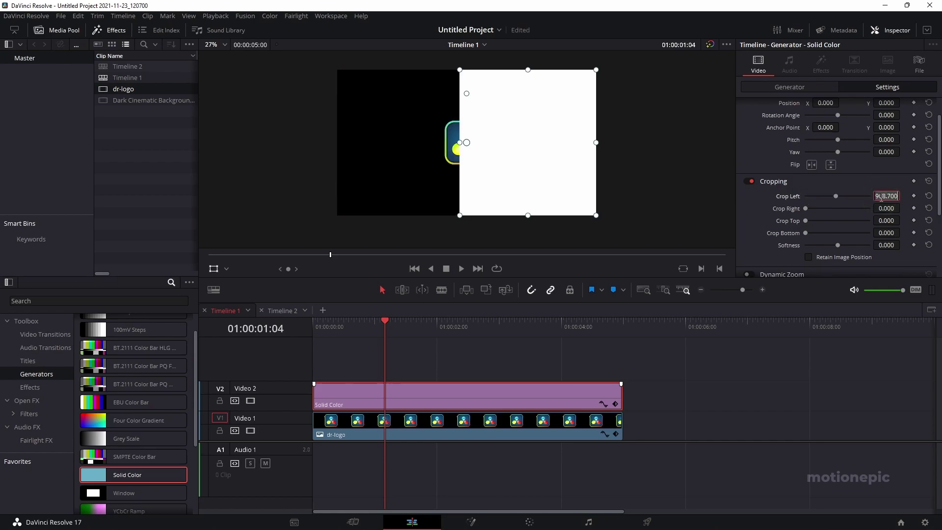
pyautogui.doubleClick(882, 196)
pyautogui.write('940')
pyautogui.press('Return')
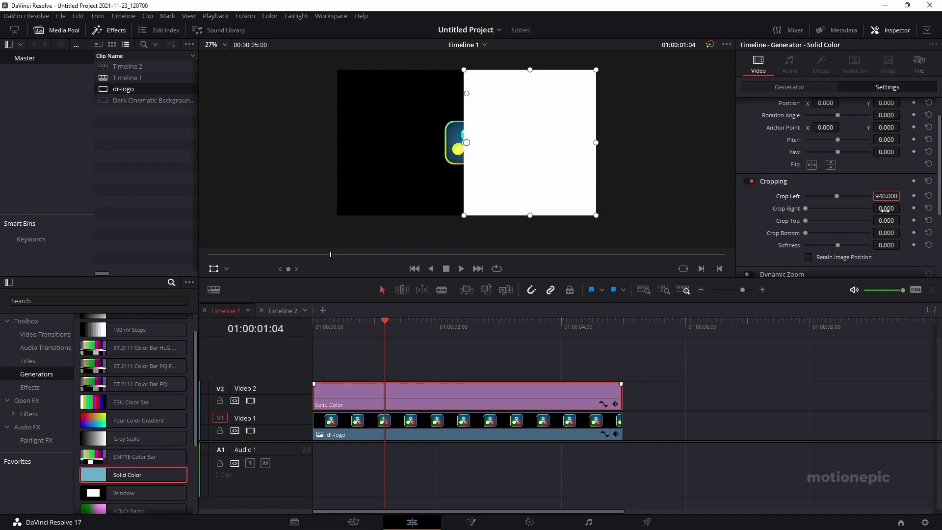
pyautogui.click(885, 208)
pyautogui.write('940')
pyautogui.press('Return')
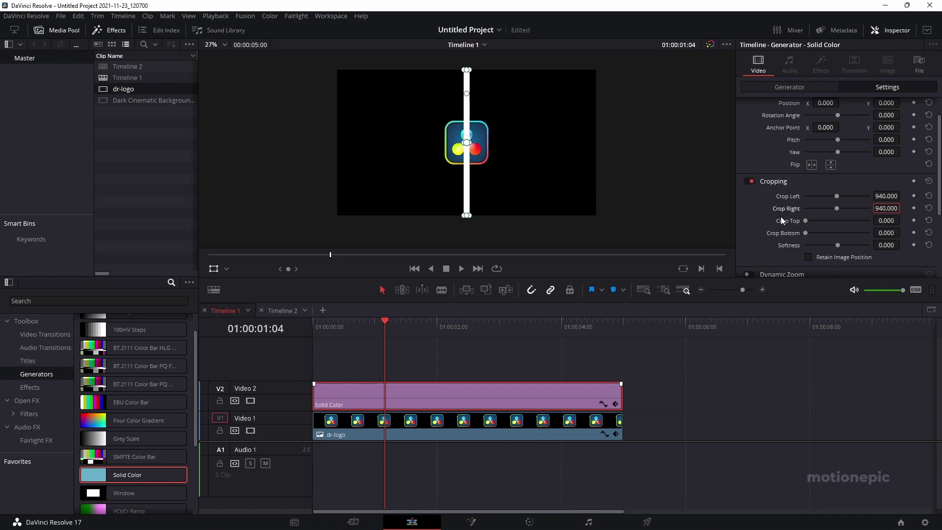
# - Set the crop Softness to 14.5 to soften the bar's edges
pyautogui.scroll(-1, 785, 218)
pyautogui.moveTo(838, 216); pyautogui.dragTo(842, 216)
pyautogui.scroll(2, 785, 186)
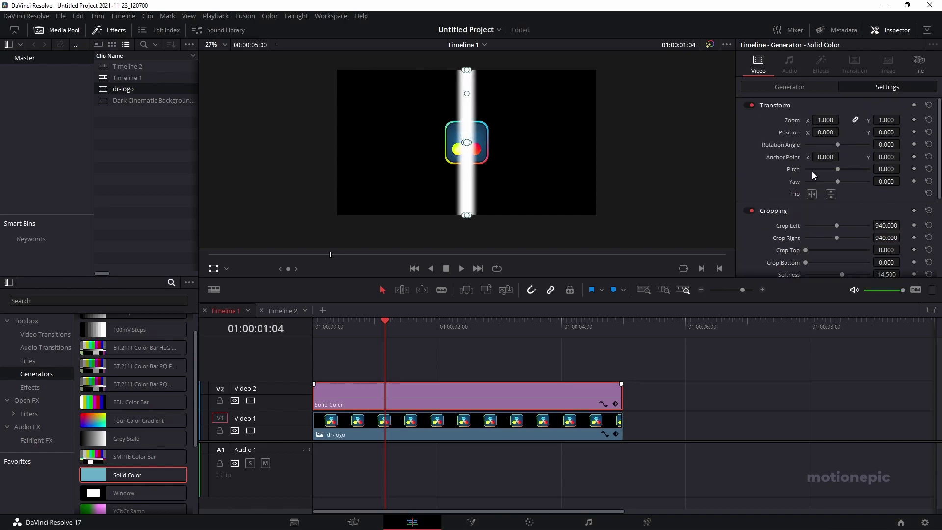
# - Rotate the white bar to -45 degrees so it runs diagonally
pyautogui.click(886, 144)
pyautogui.write('-2')
pyautogui.write('5')
pyautogui.press('Return')
# - Set the bar's Composite Mode to Overlay
pyautogui.scroll(-4, 770, 175)
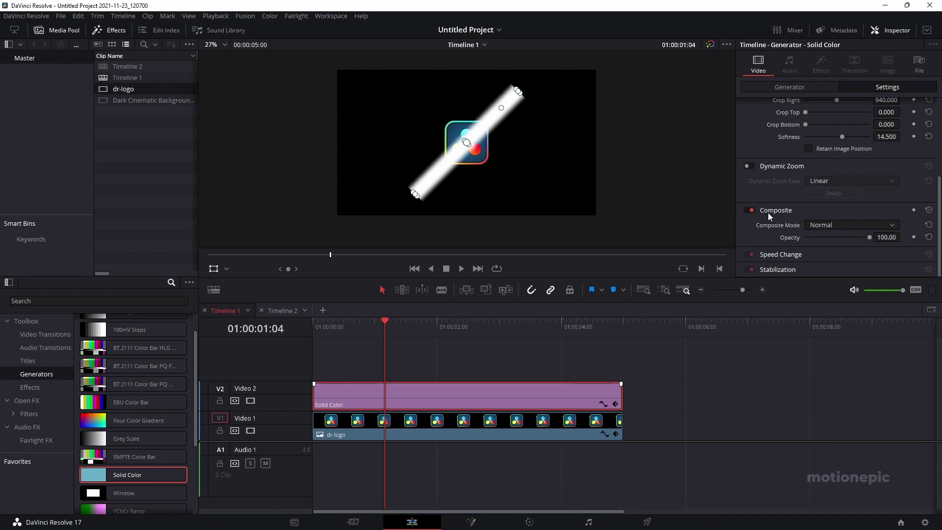
pyautogui.click(822, 225)
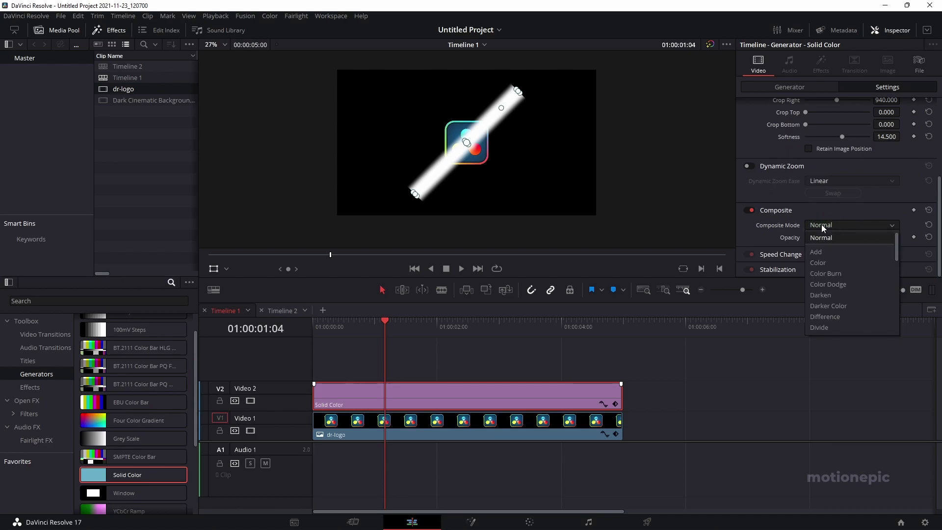
pyautogui.scroll(-5, 834, 260)
pyautogui.click(823, 269)
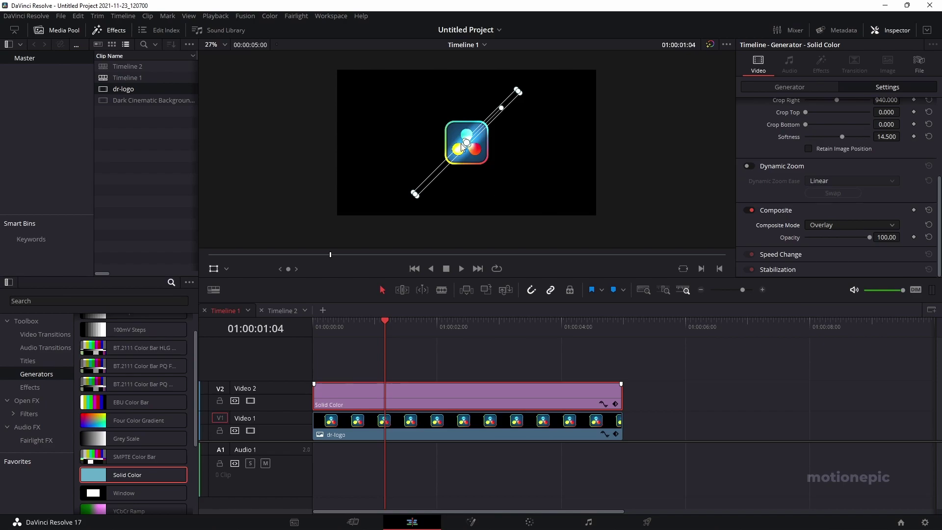
pyautogui.scroll(2, 461, 146)
pyautogui.scroll(2, 461, 146)
pyautogui.press('Home')
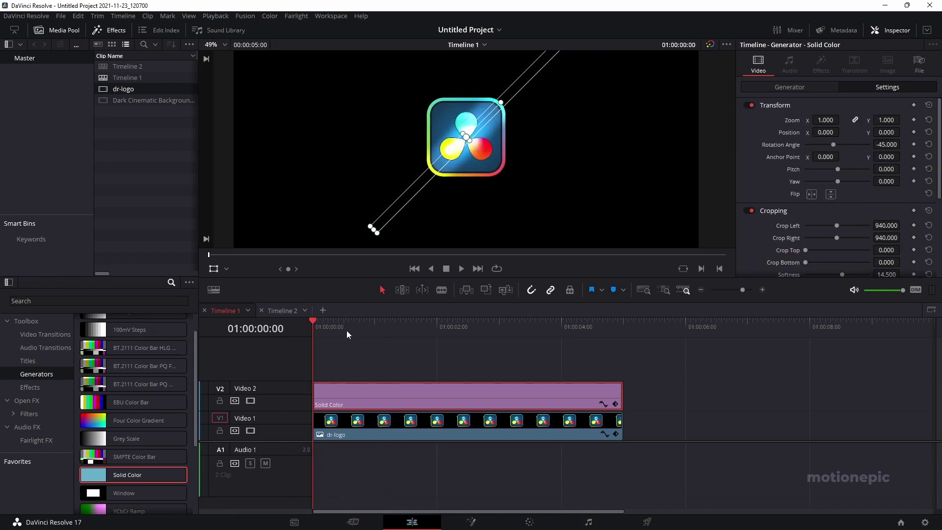
pyautogui.moveTo(331, 327); pyautogui.dragTo(305, 328)
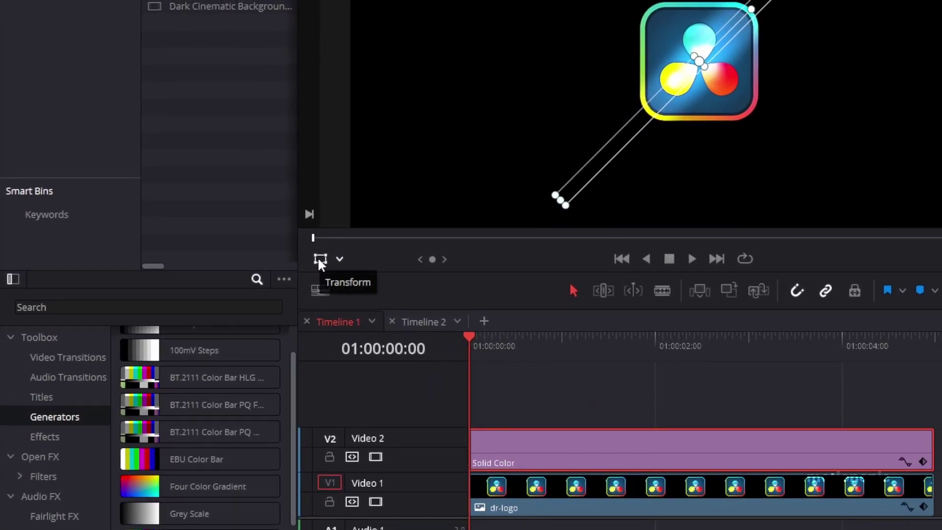
pyautogui.click(320, 260)
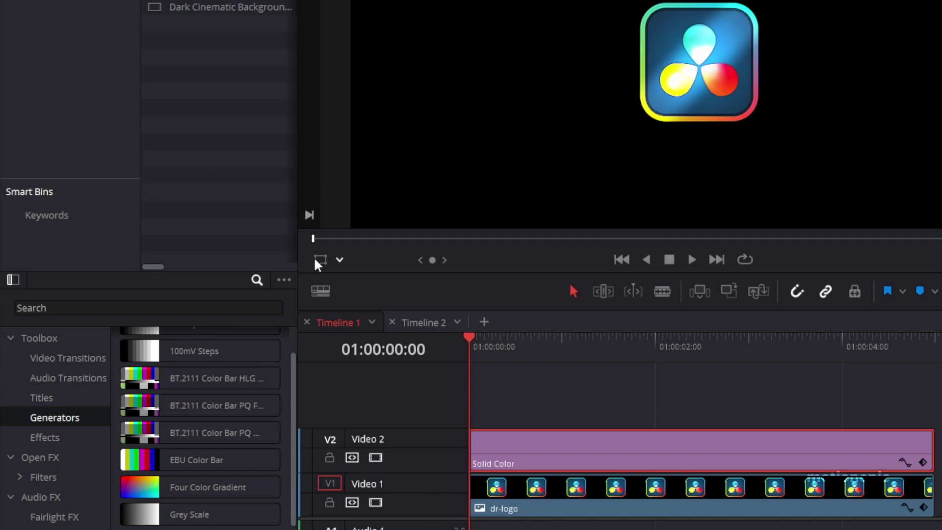
pyautogui.click(319, 259)
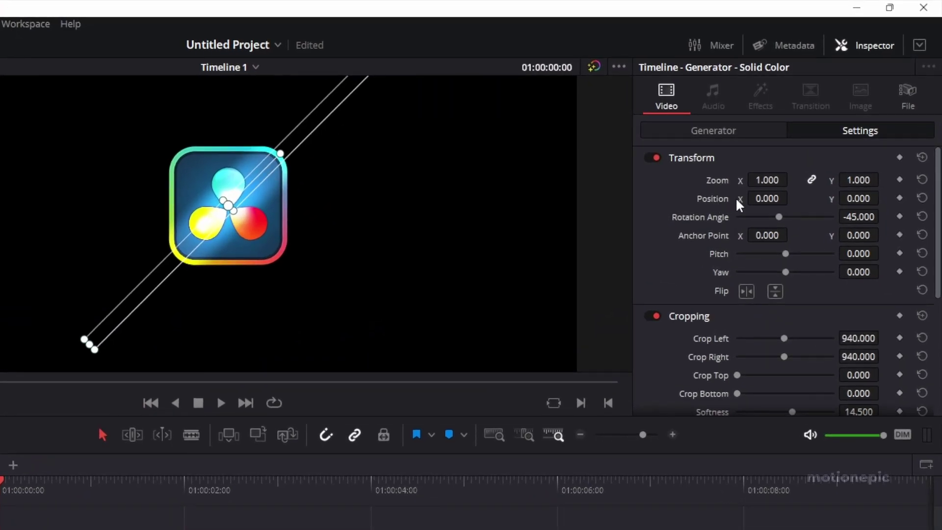
# - Keyframe the bar's position from the logo's upper left at start to past its lower right at 01:00:05:00
pyautogui.click(899, 197)
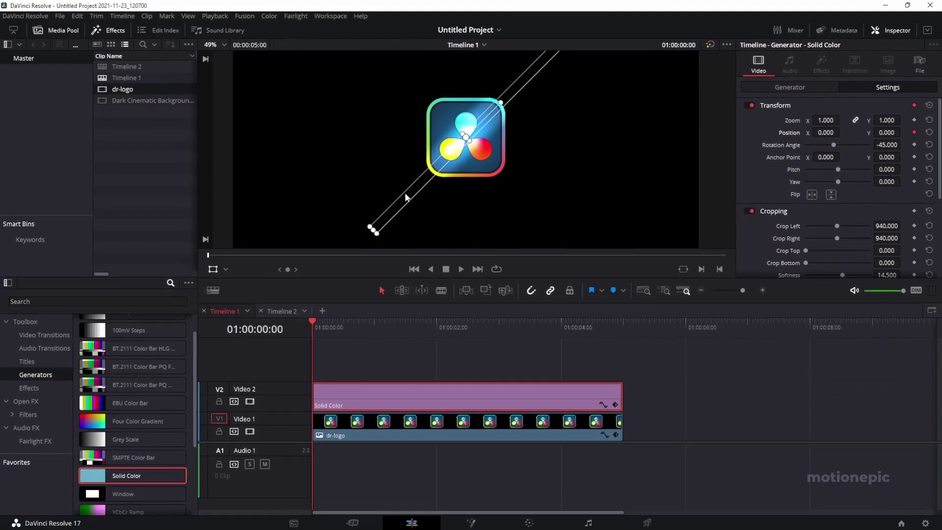
pyautogui.moveTo(137, 287); pyautogui.dragTo(136, 285)
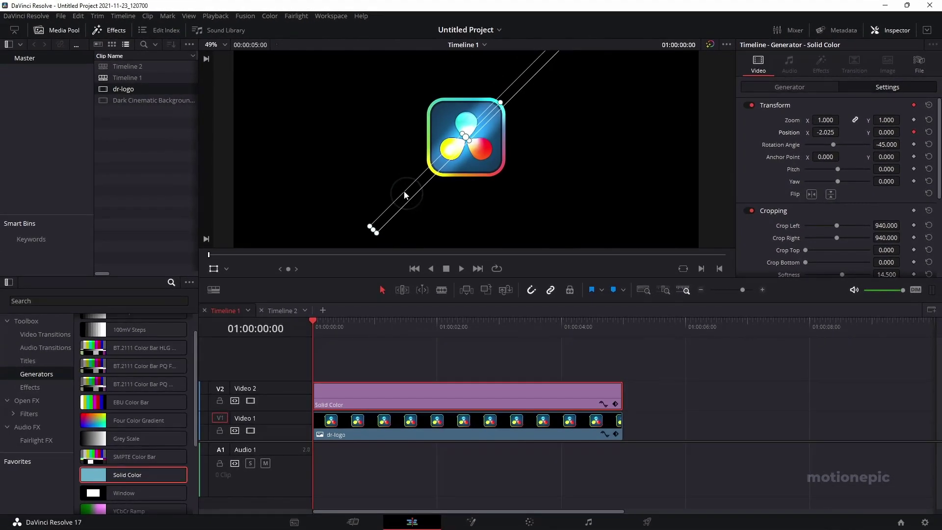
pyautogui.moveTo(405, 192); pyautogui.dragTo(357, 148)
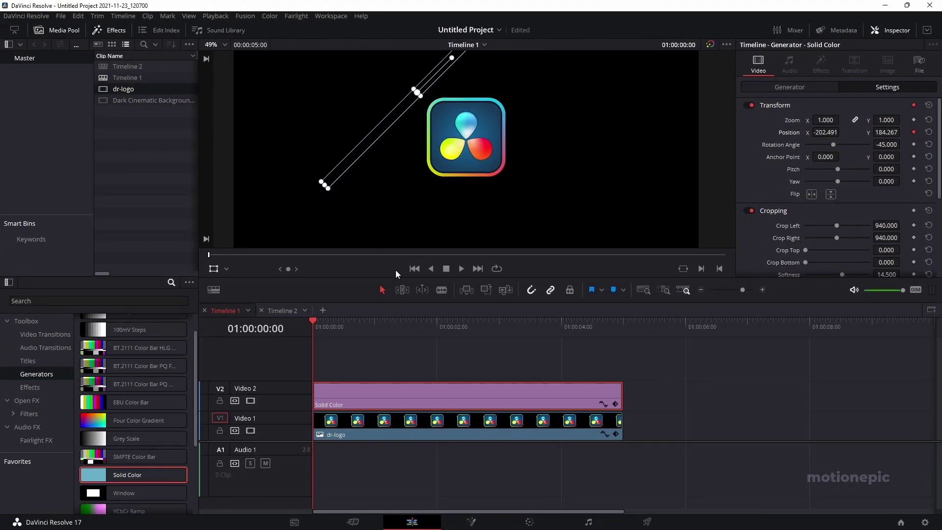
pyautogui.moveTo(579, 327); pyautogui.dragTo(619, 334)
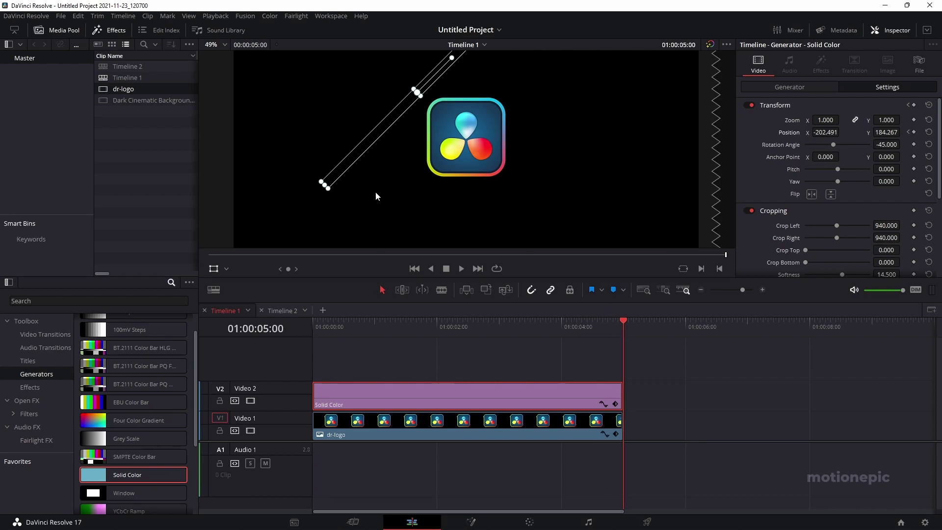
pyautogui.moveTo(355, 159); pyautogui.dragTo(449, 253)
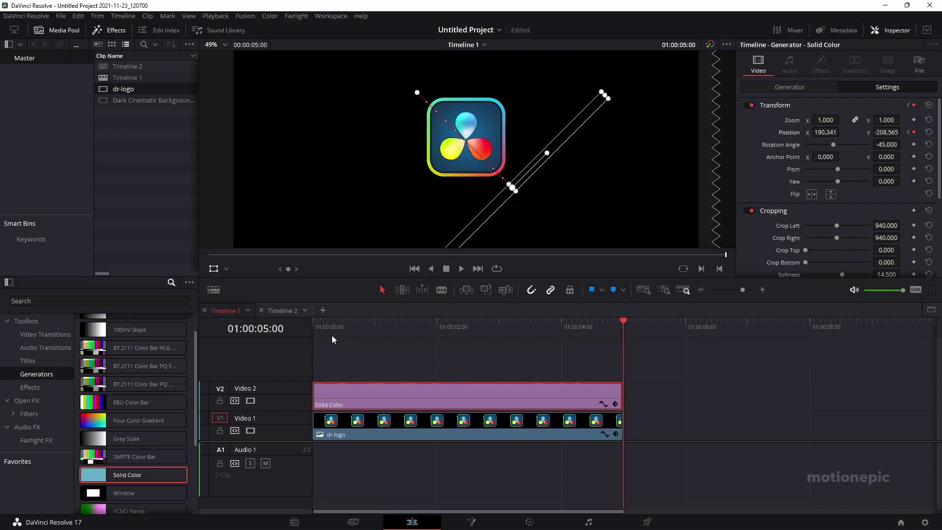
# - Return to the start, fit the viewer, and play back the sweep
pyautogui.click(314, 325)
pyautogui.scroll(-2, 433, 188)
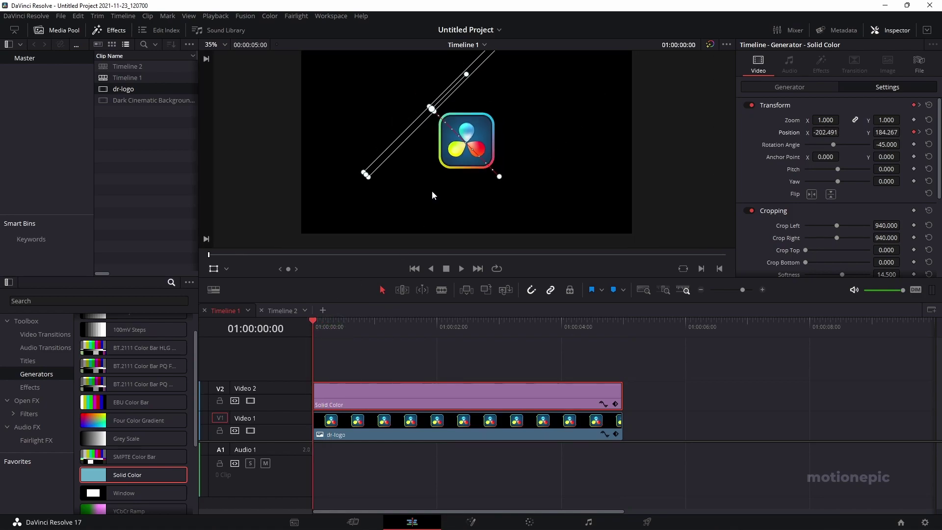
pyautogui.hotkey('shift', 'z')
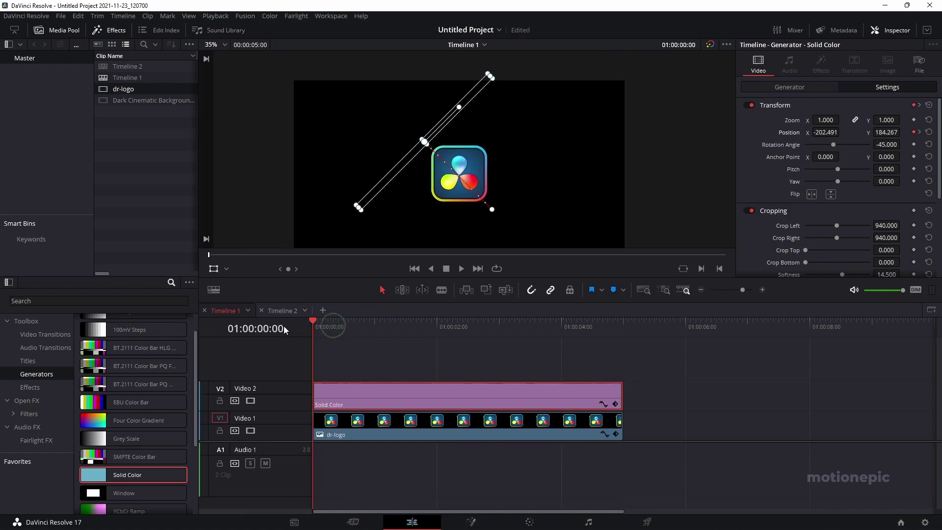
pyautogui.press('space')
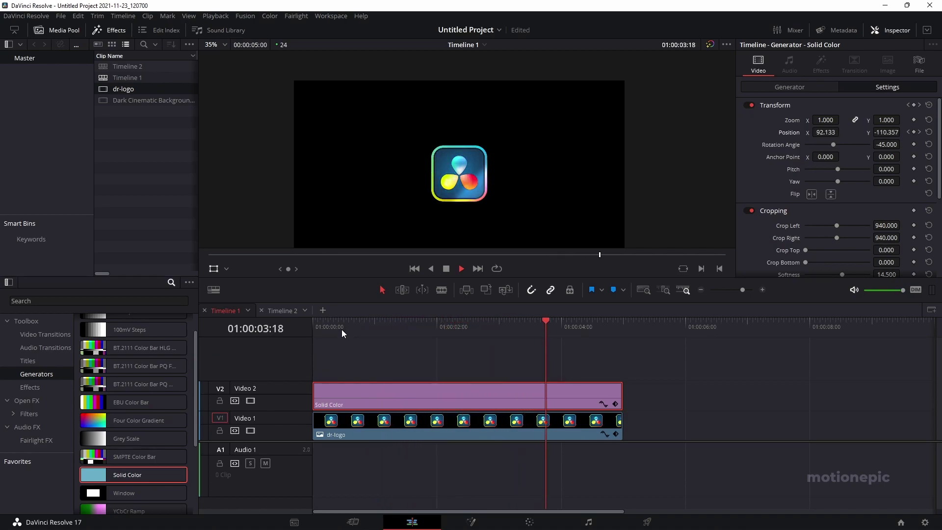
pyautogui.press('space')
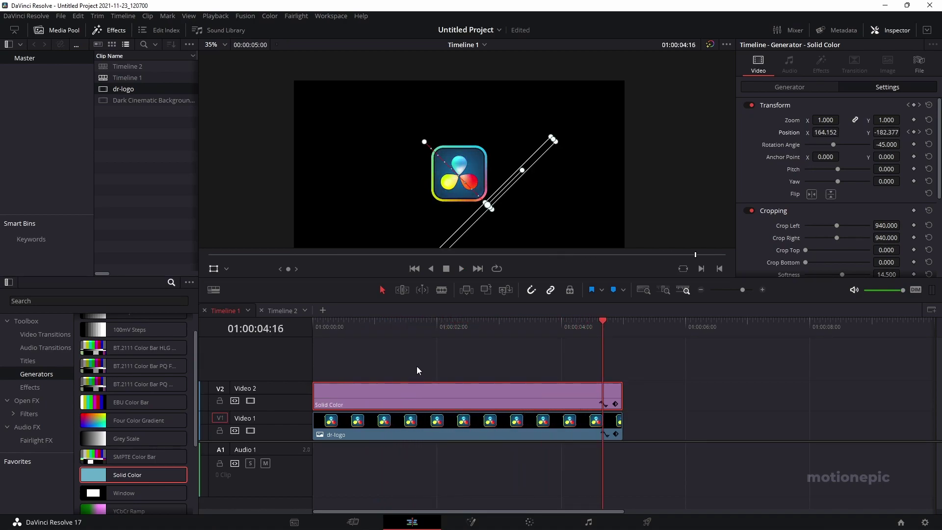
# - Move the logo and Solid Color clips up one track to V2/V3
pyautogui.click(672, 395)
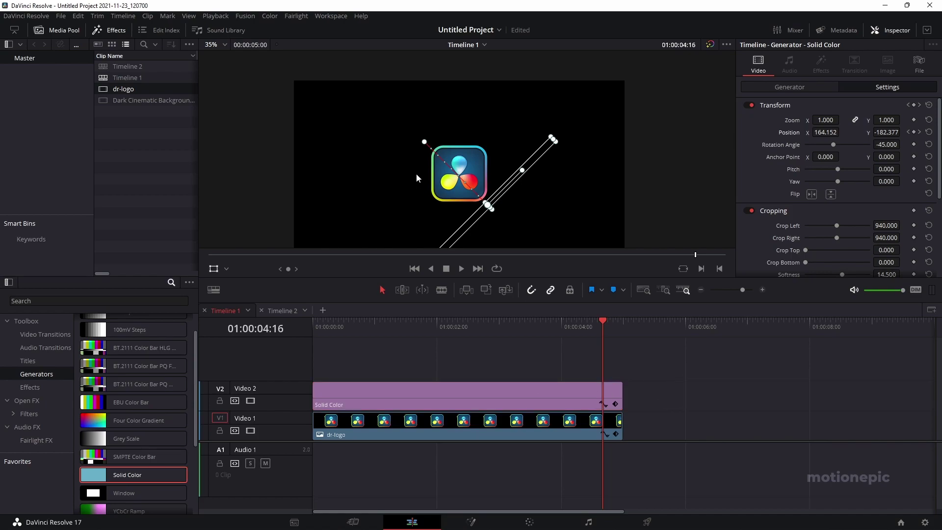
pyautogui.moveTo(680, 391); pyautogui.dragTo(577, 423)
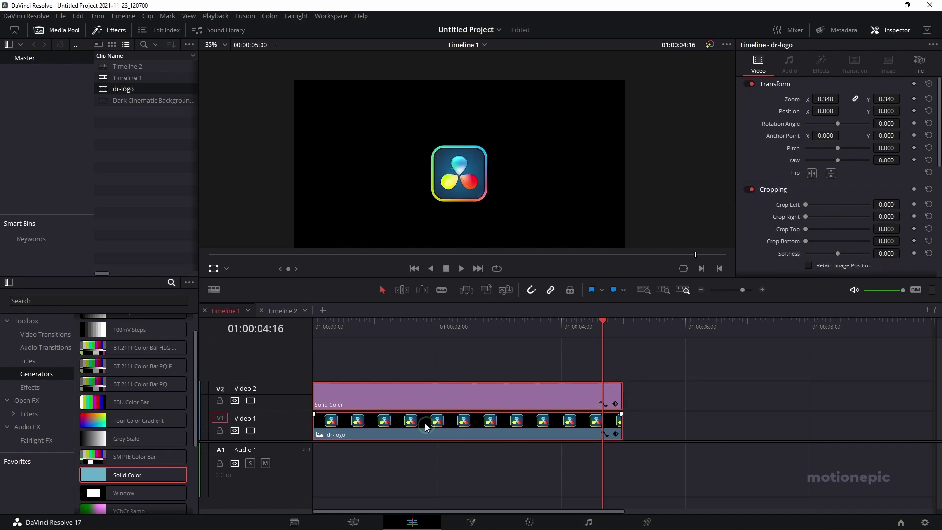
pyautogui.moveTo(432, 421); pyautogui.dragTo(411, 392)
# - Put the Dark Cinematic Background clip on Video 1 beneath the logo, then disable Video 1
pyautogui.moveTo(128, 99); pyautogui.dragTo(317, 424)
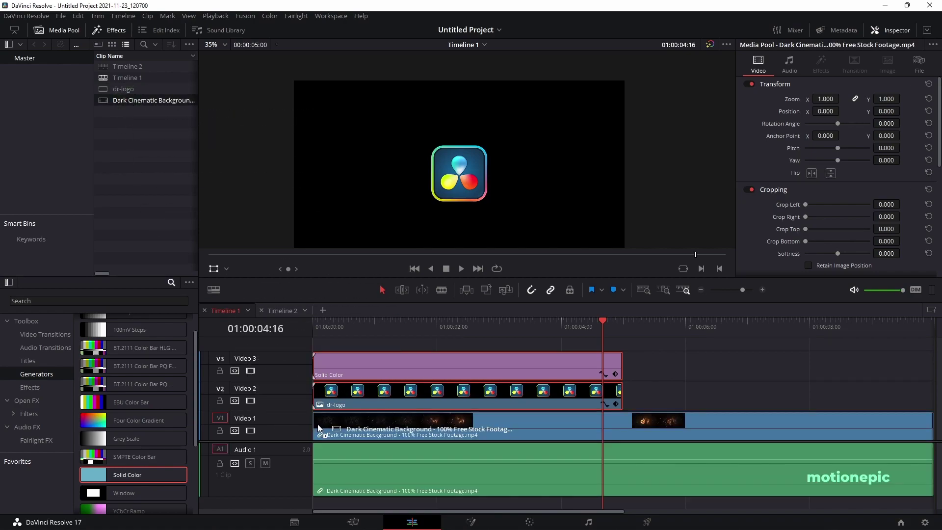
pyautogui.moveTo(391, 323); pyautogui.dragTo(410, 324)
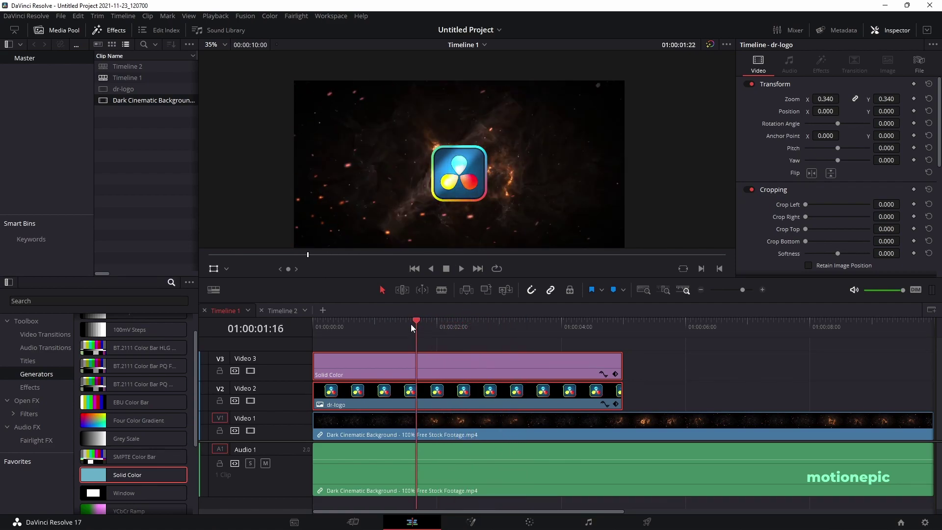
pyautogui.click(250, 431)
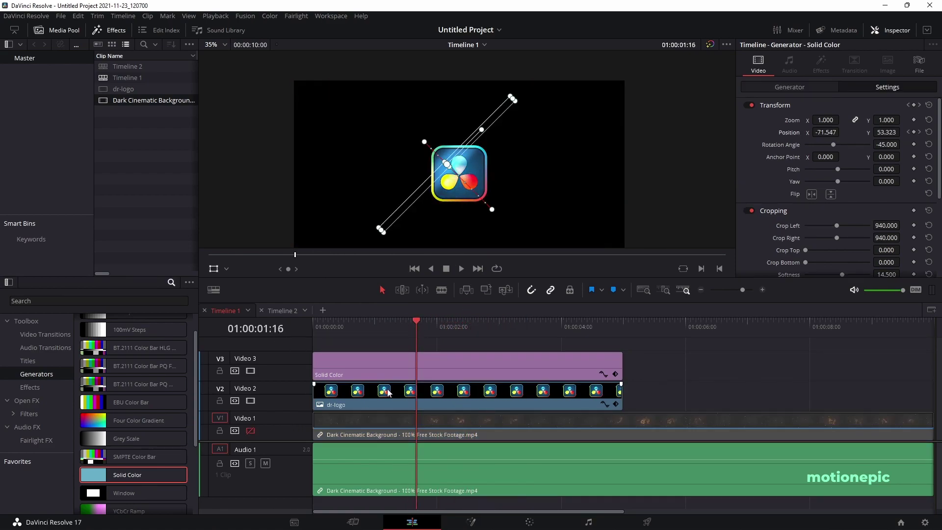
# - Switch to Timeline 2 and add a Fusion Composition clip on Video 1
pyautogui.click(275, 310)
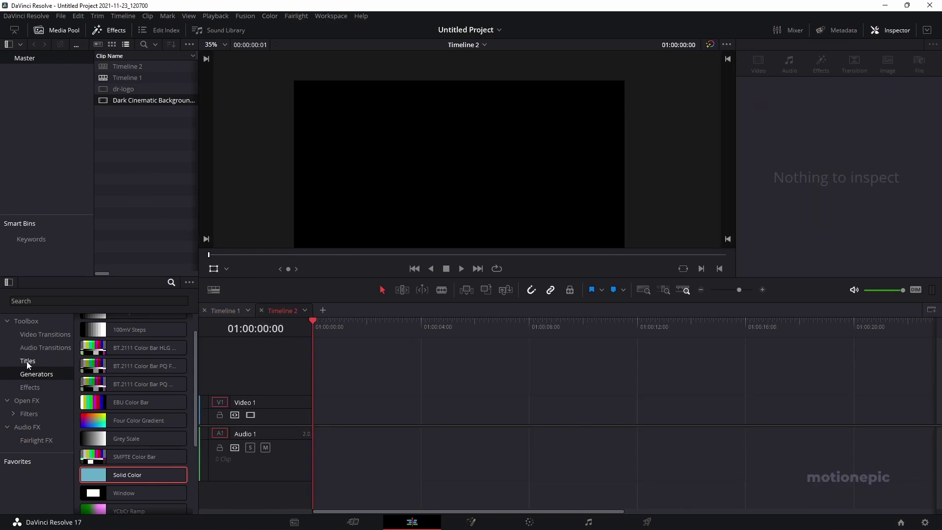
pyautogui.click(30, 388)
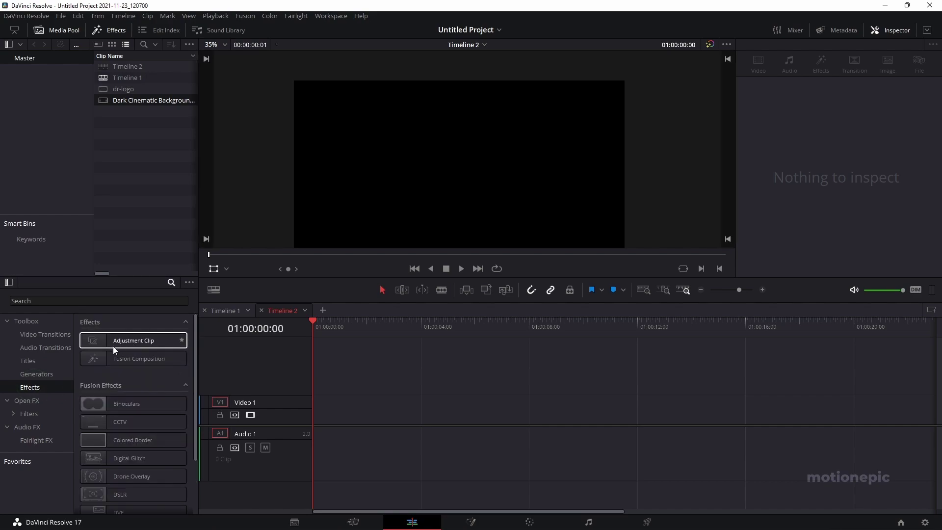
pyautogui.click(105, 356)
pyautogui.moveTo(105, 356); pyautogui.dragTo(348, 408)
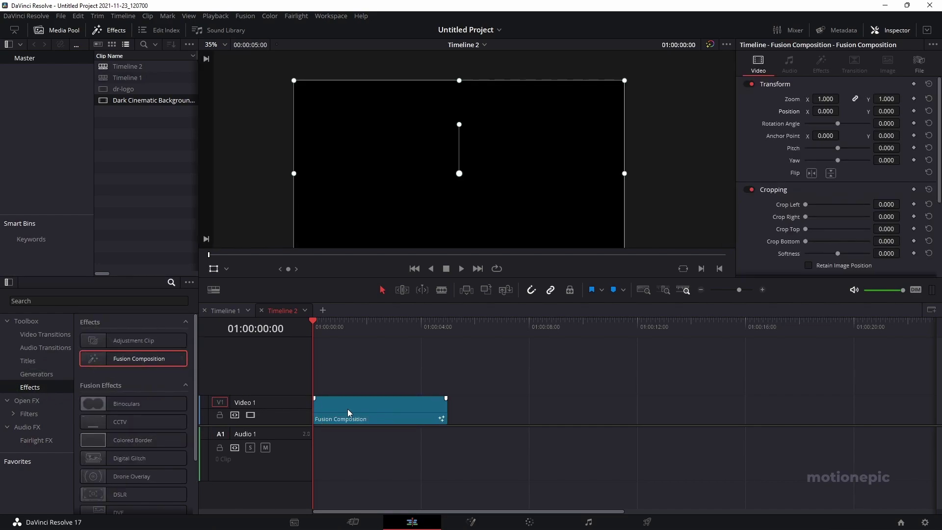
# - In the Fusion page, bring dr-logo into the node graph as MediaIn1
pyautogui.click(471, 522)
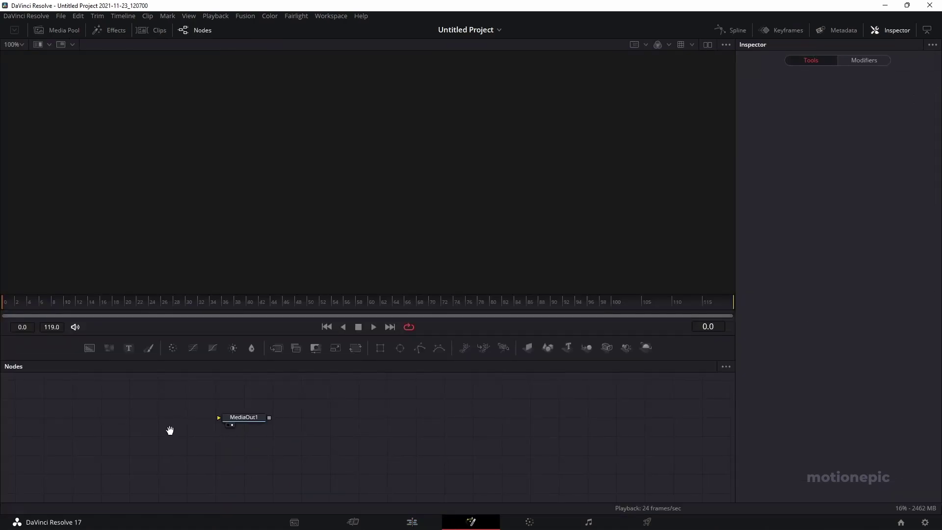
pyautogui.moveTo(323, 442); pyautogui.dragTo(341, 442)
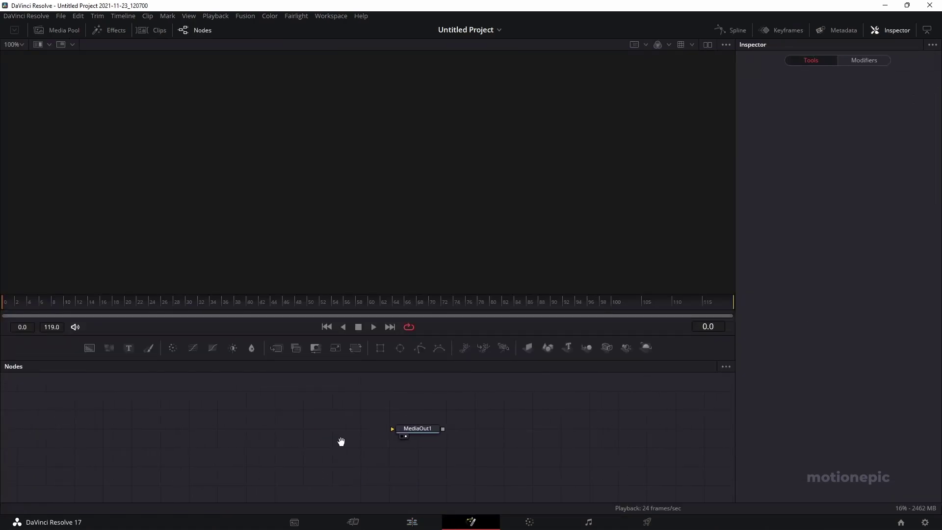
pyautogui.click(47, 30)
pyautogui.moveTo(109, 116); pyautogui.dragTo(278, 239)
pyautogui.click(64, 29)
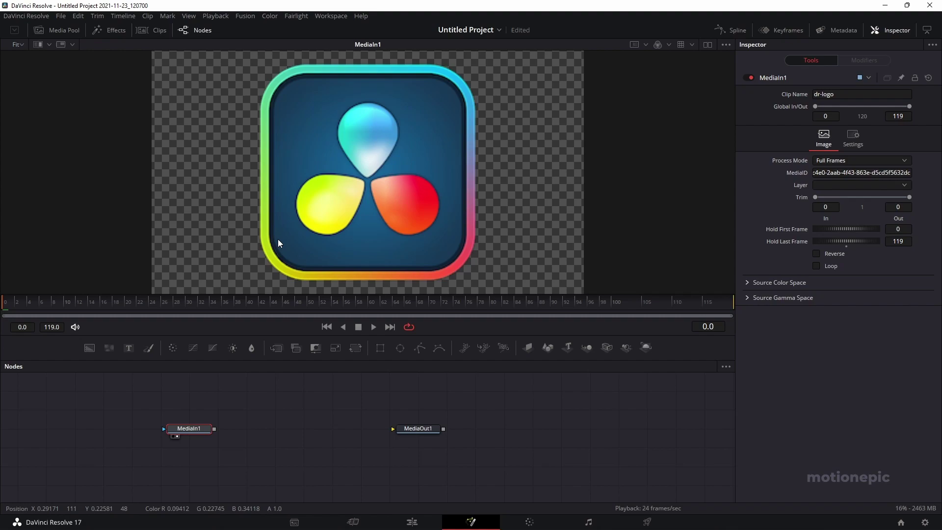
pyautogui.scroll(-3, 379, 213)
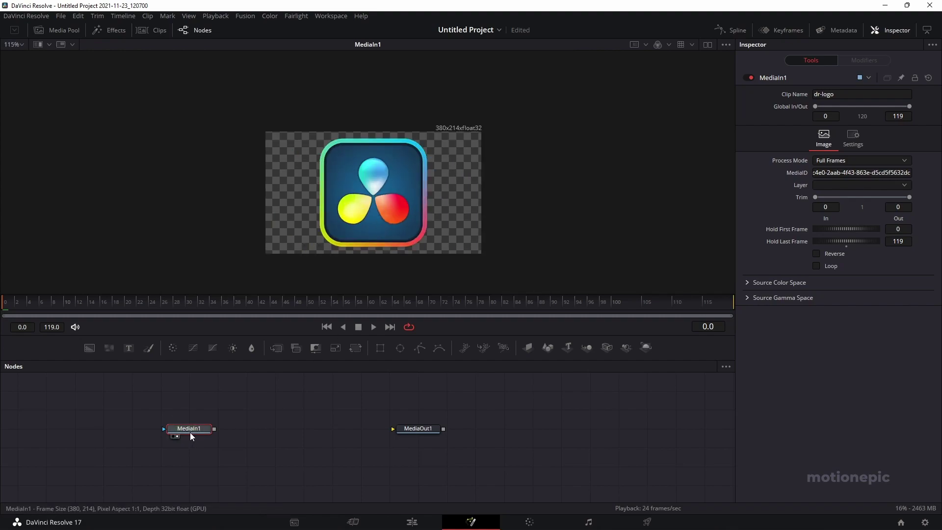
# - Add a Glow node after MediaIn1, show it in the viewer, and set Glow Size to 0.0
pyautogui.hotkey('shift', 'space')
pyautogui.write('glow')
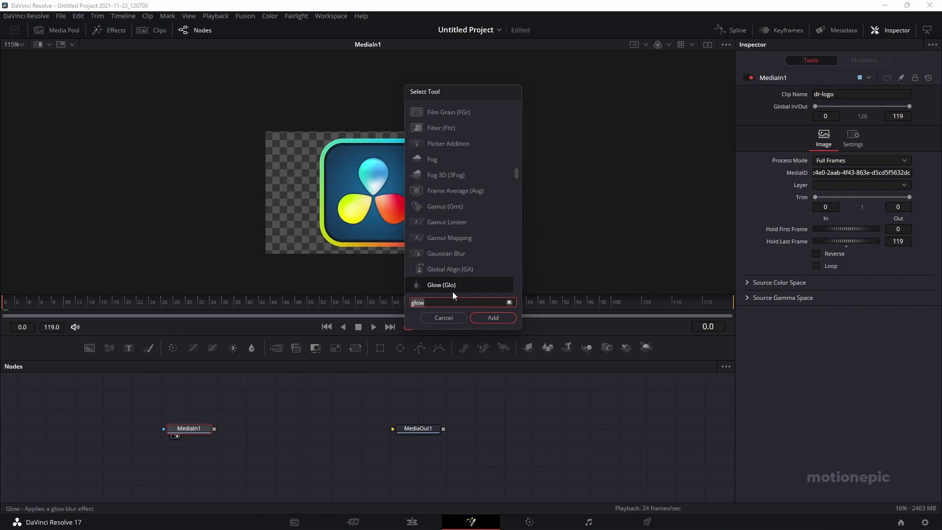
pyautogui.click(487, 319)
pyautogui.moveTo(238, 434); pyautogui.dragTo(350, 253)
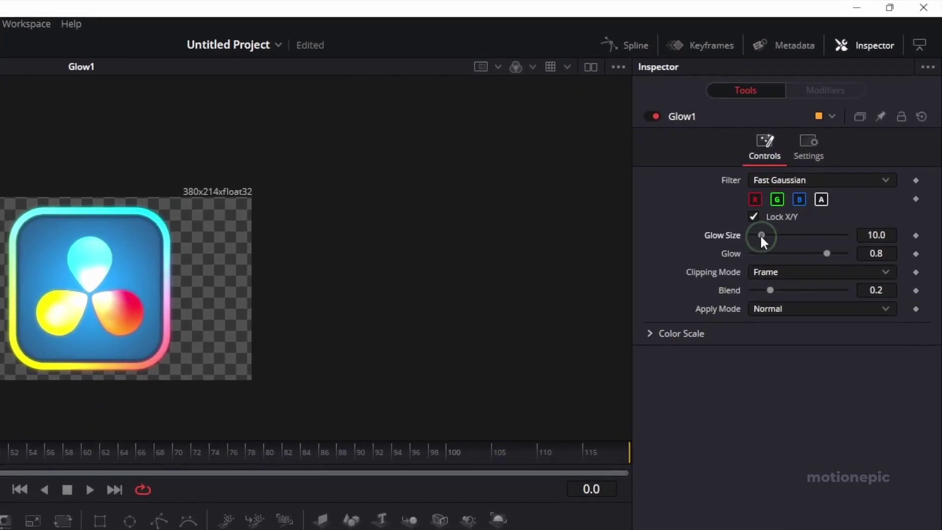
pyautogui.moveTo(821, 158); pyautogui.dragTo(814, 156)
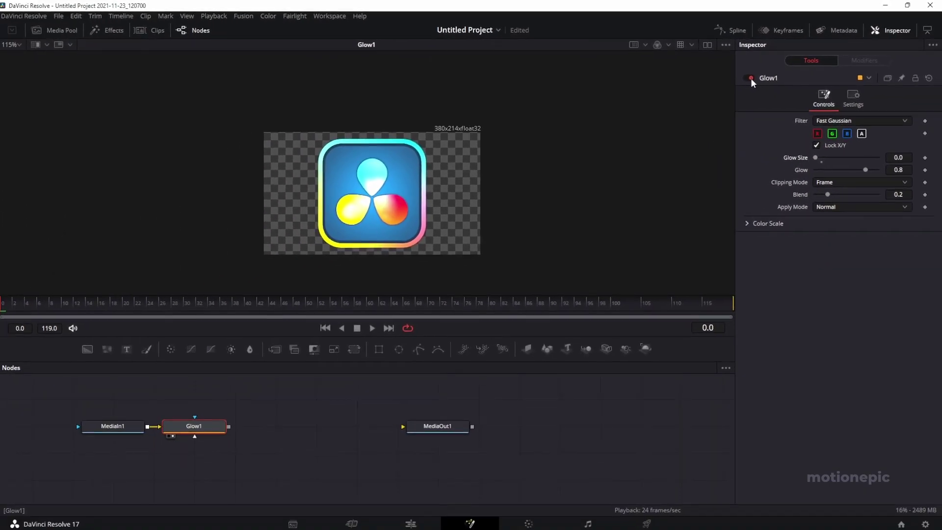
pyautogui.click(750, 78)
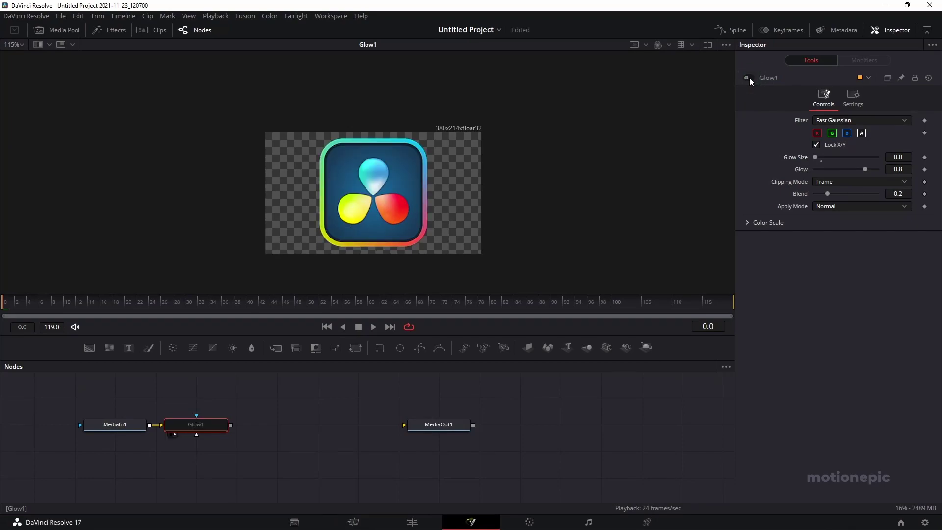
pyautogui.click(750, 78)
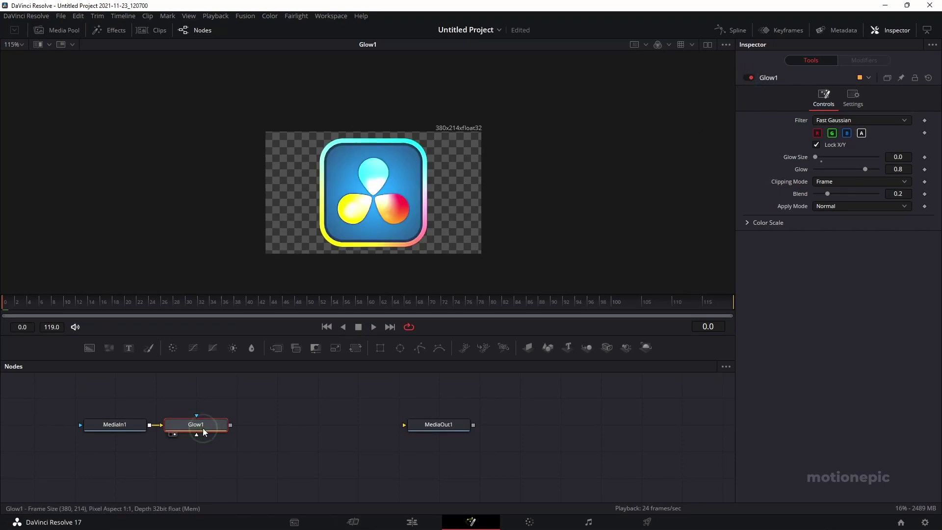
pyautogui.moveTo(279, 436); pyautogui.dragTo(326, 446)
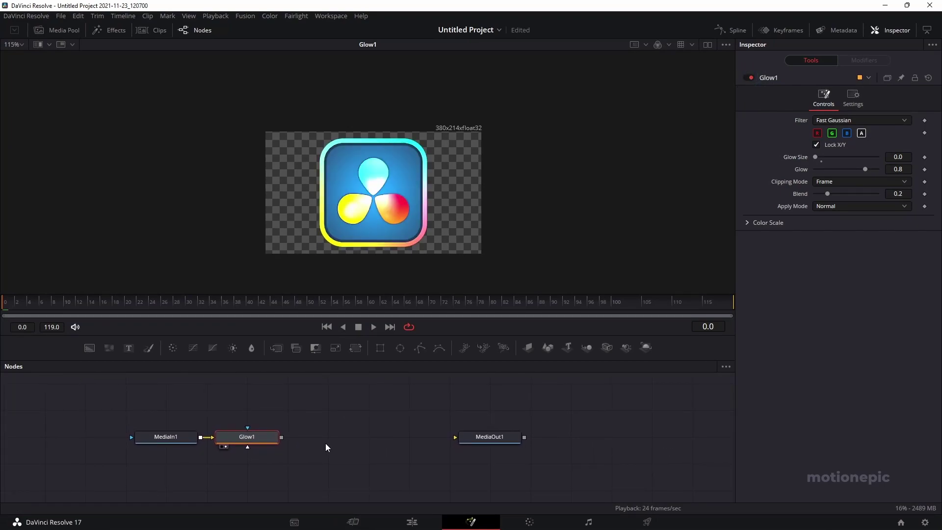
# - Add a Rectangle mask to Glow1, shaped as a tall thin strip with 0.0425 soft edge
pyautogui.click(380, 348)
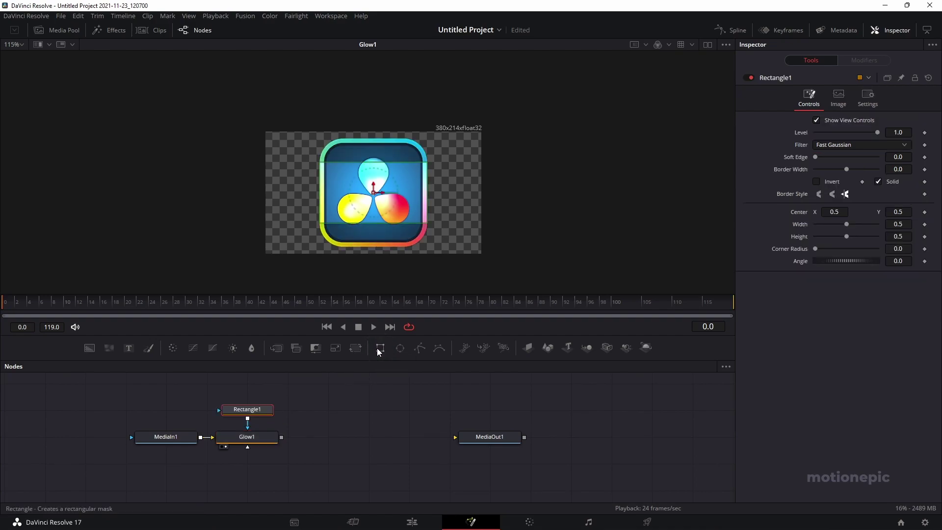
pyautogui.moveTo(322, 196); pyautogui.dragTo(368, 196)
pyautogui.moveTo(374, 162); pyautogui.dragTo(374, 118)
pyautogui.moveTo(368, 201); pyautogui.dragTo(363, 201)
pyautogui.moveTo(817, 157); pyautogui.dragTo(829, 160)
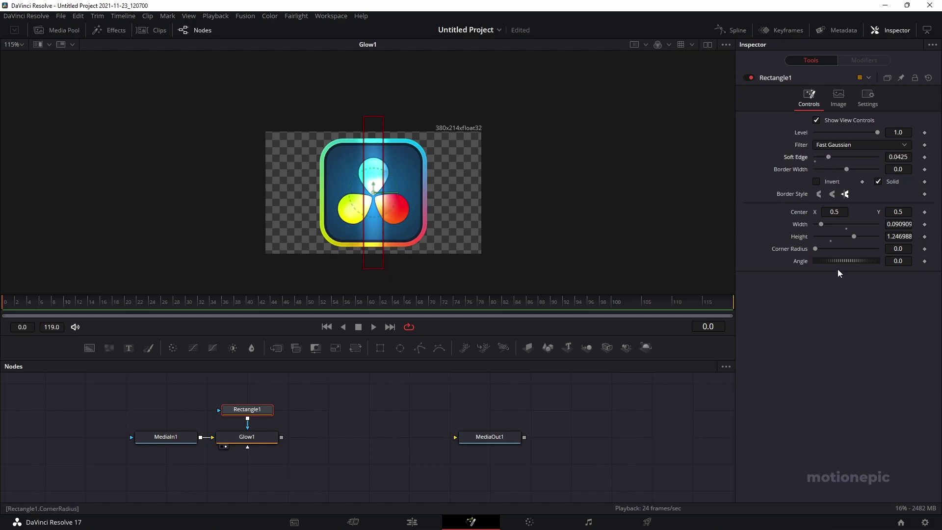
# - Rotate the rectangle mask to an angle of -45 degrees
pyautogui.click(901, 262)
pyautogui.write('-45')
pyautogui.press('Tab')
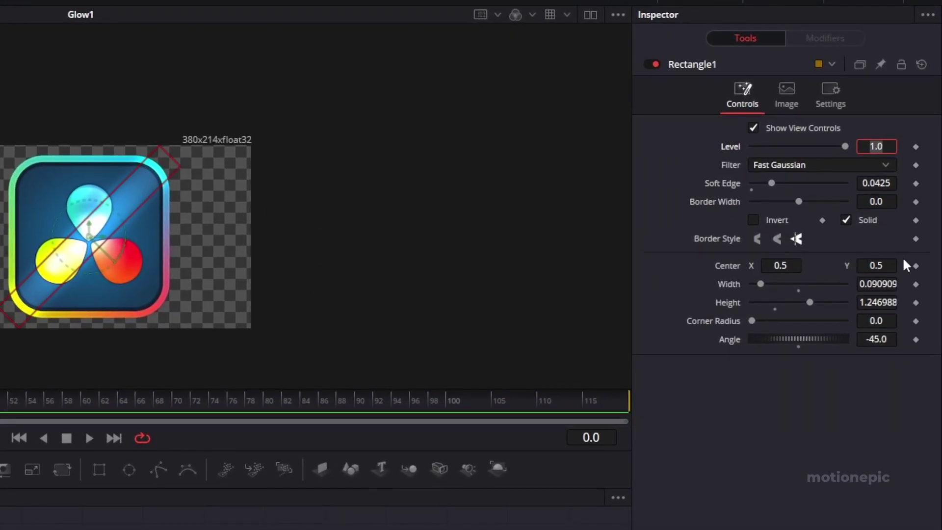
# - Keyframe Rectangle1's Center from the logo's upper left at frame 0 to its lower right at frame 119
pyautogui.click(916, 265)
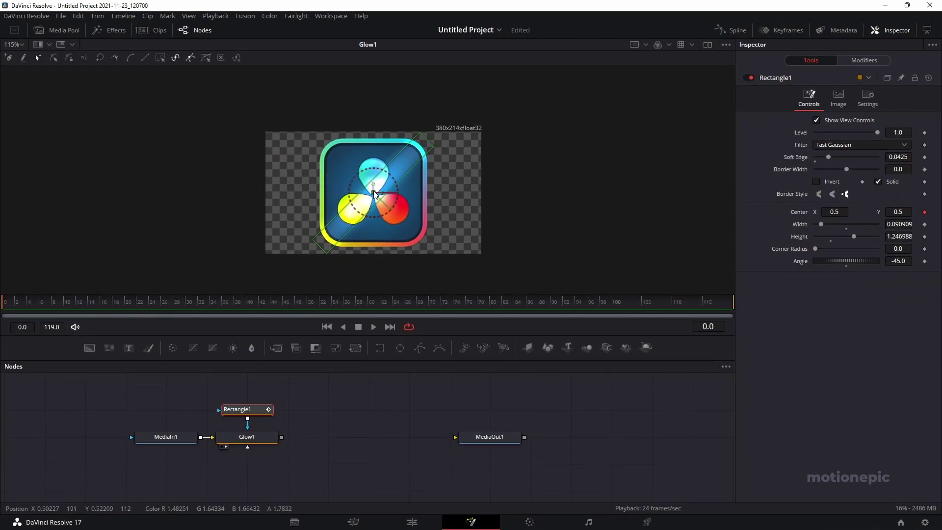
pyautogui.moveTo(374, 192); pyautogui.dragTo(301, 132)
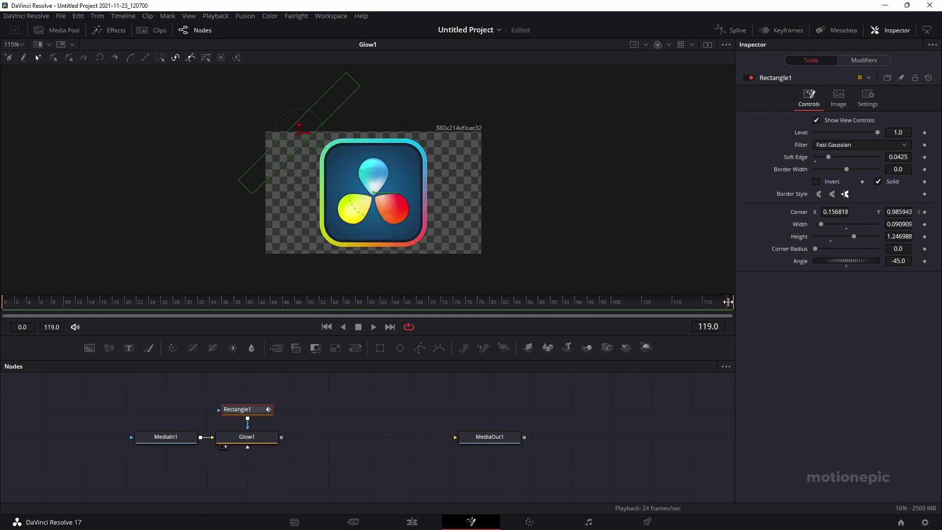
pyautogui.moveTo(301, 133); pyautogui.dragTo(443, 255)
pyautogui.moveTo(54, 311); pyautogui.dragTo(335, 308)
# - Add the Dark Cinematic clip from the Media Pool into the Fusion node graph
pyautogui.click(71, 392)
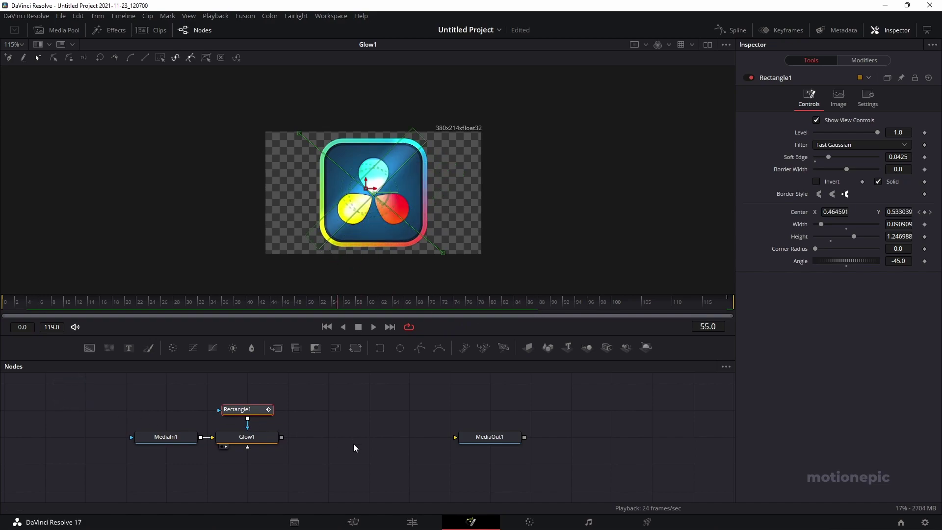
pyautogui.click(51, 30)
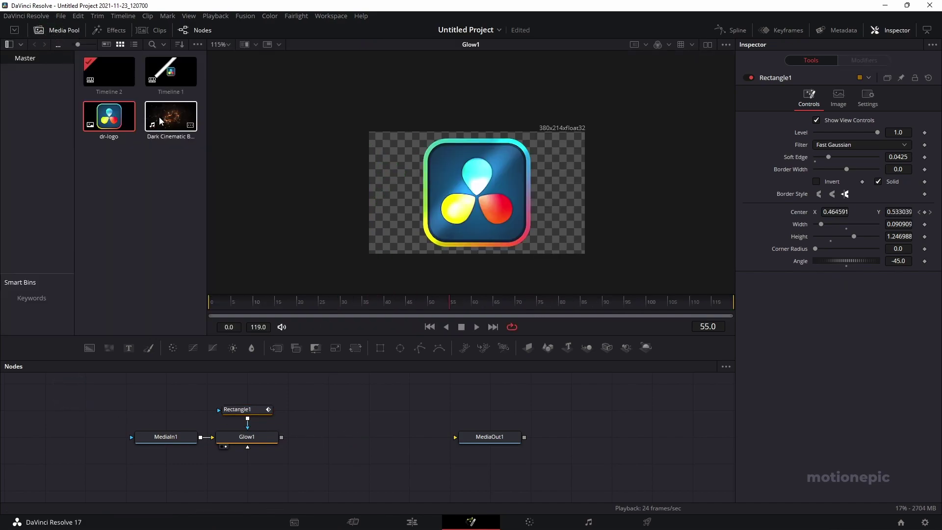
pyautogui.moveTo(161, 122); pyautogui.dragTo(481, 439)
pyautogui.click(56, 30)
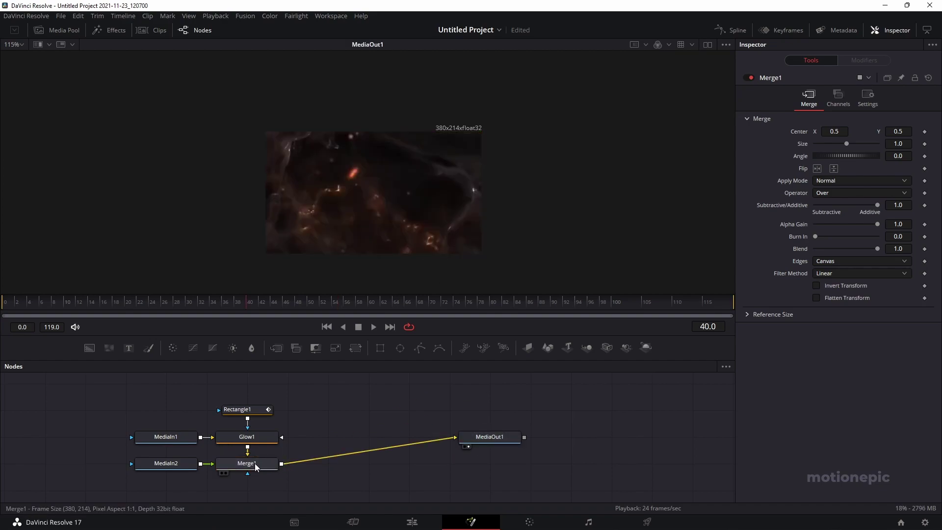
# - Swap Merge1's inputs so the glowing logo sits over the footage, then scrub to check
pyautogui.click(251, 466)
pyautogui.rightClick(249, 464)
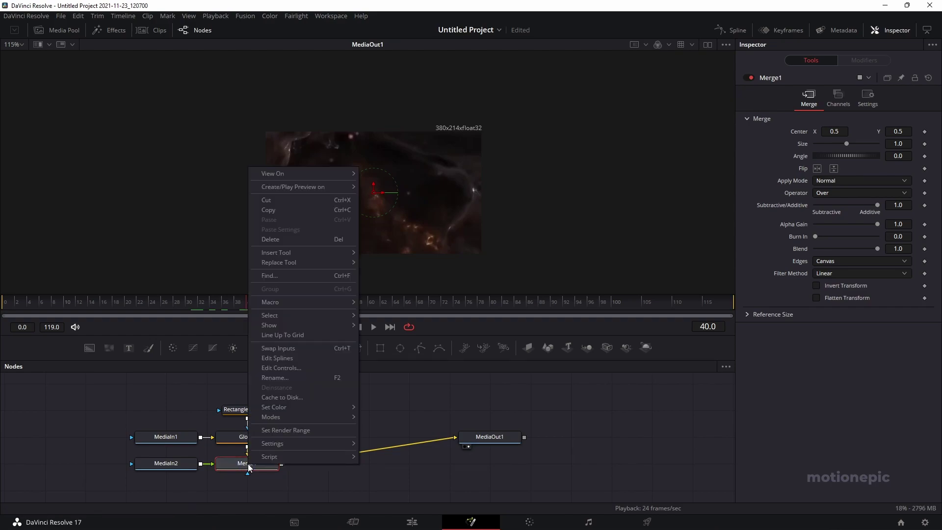
pyautogui.click(270, 349)
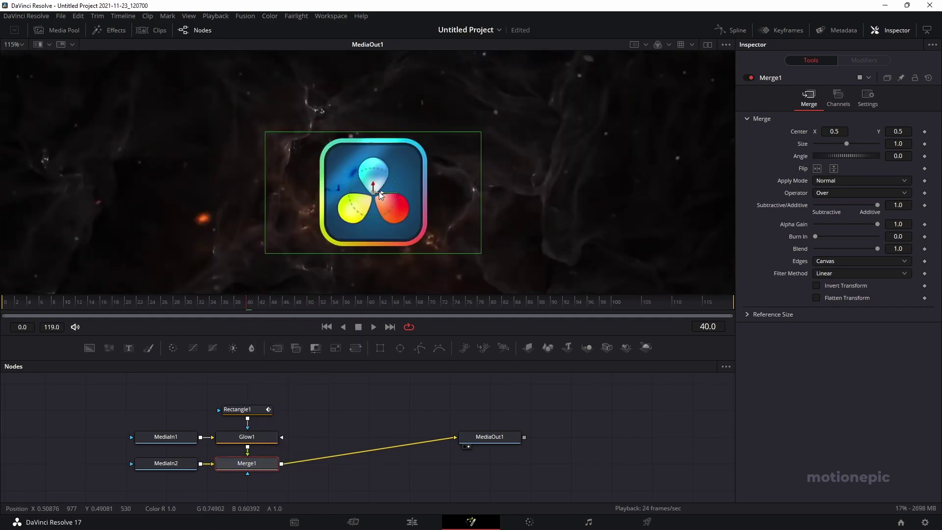
pyautogui.moveTo(226, 301); pyautogui.dragTo(319, 296)
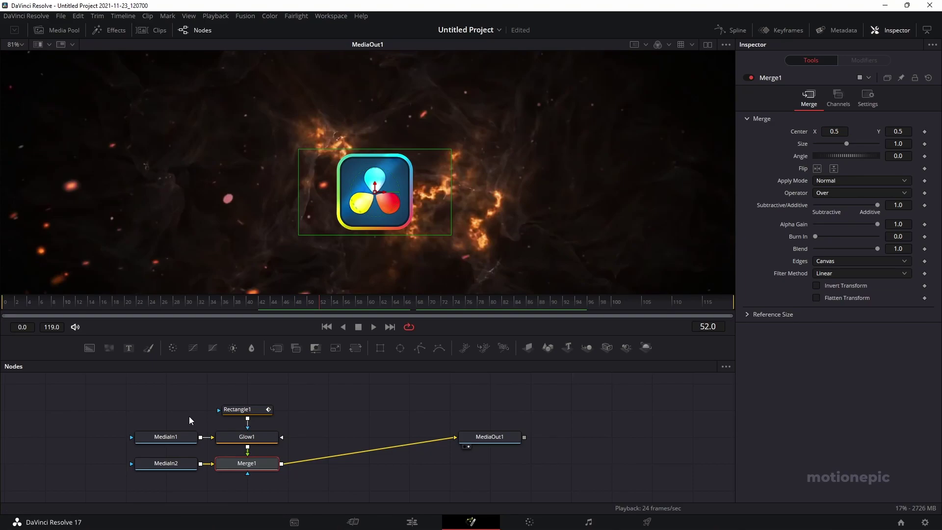
# - Set Glow1's Apply Mode to Threshold and preview frames 42 to 74
pyautogui.click(239, 437)
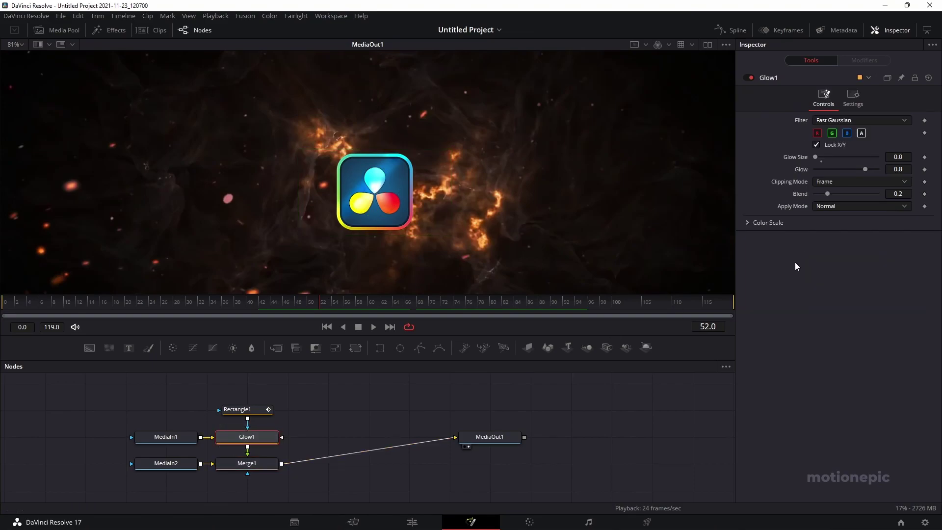
pyautogui.click(832, 207)
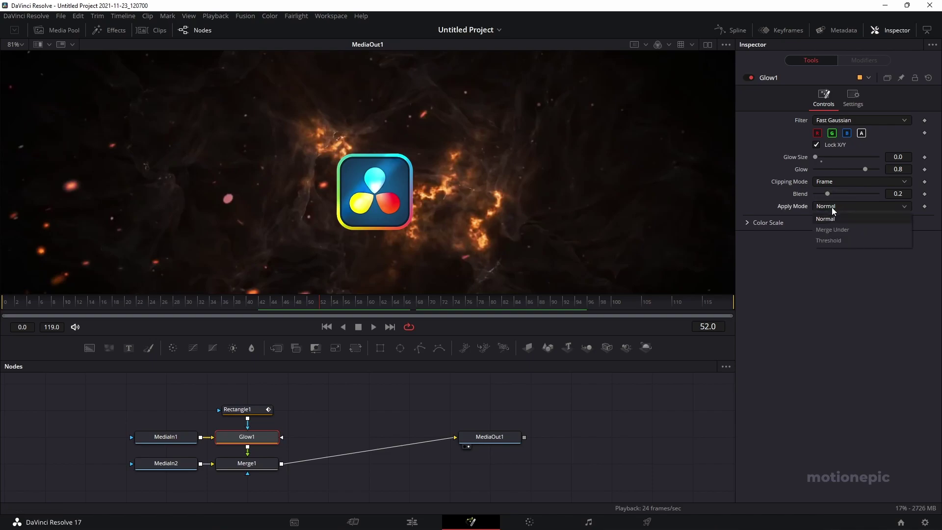
pyautogui.click(832, 240)
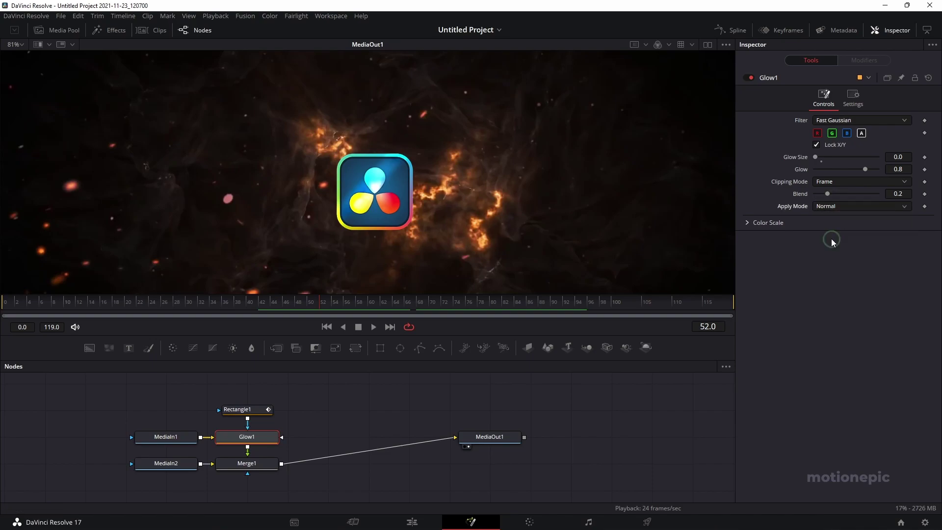
pyautogui.click(264, 302)
pyautogui.moveTo(264, 302); pyautogui.dragTo(335, 284)
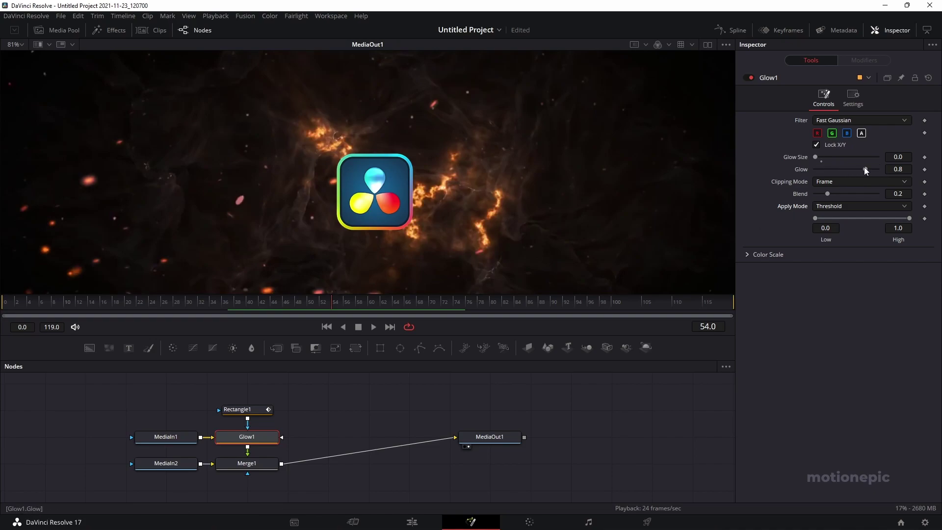
# - Raise Glow Size to 7.9 and Glow to 0.961, then play back the sweep
pyautogui.moveTo(866, 168); pyautogui.dragTo(876, 169)
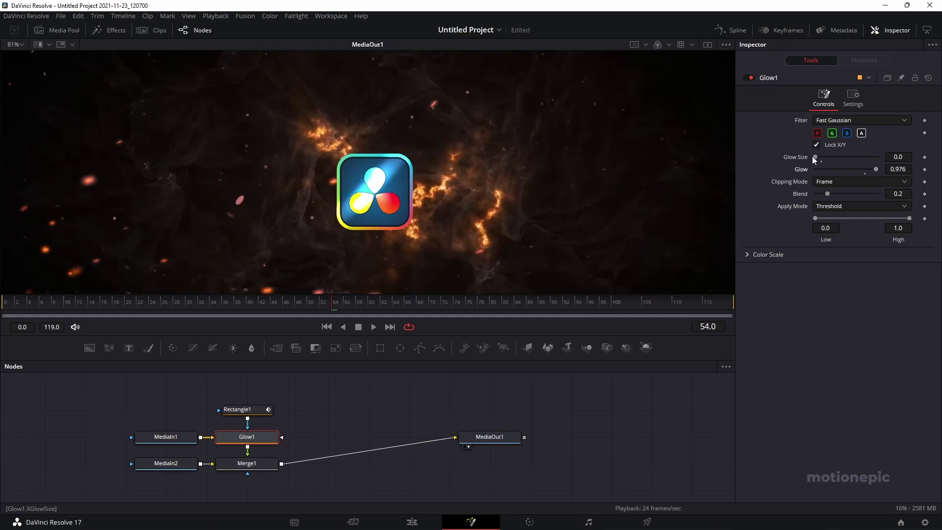
pyautogui.moveTo(813, 157); pyautogui.dragTo(816, 157)
pyautogui.moveTo(879, 170); pyautogui.dragTo(873, 168)
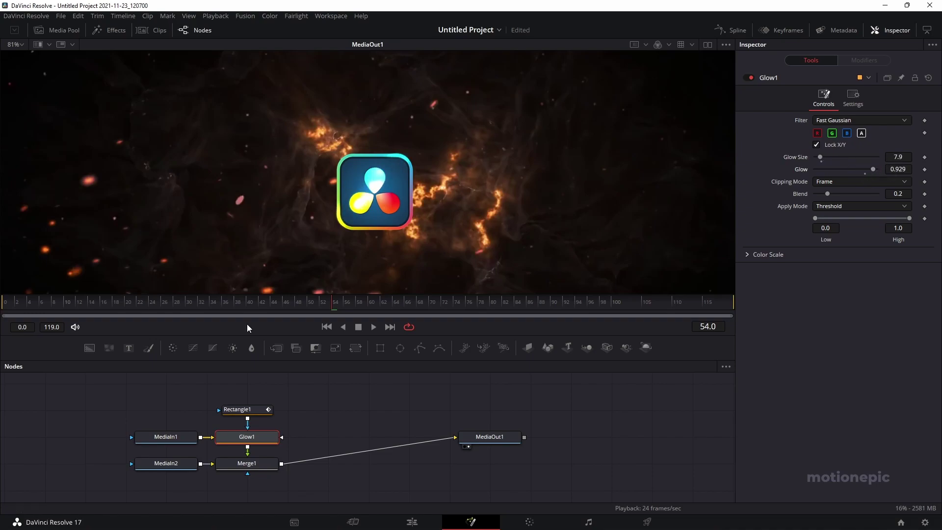
pyautogui.click(69, 304)
pyautogui.press('space')
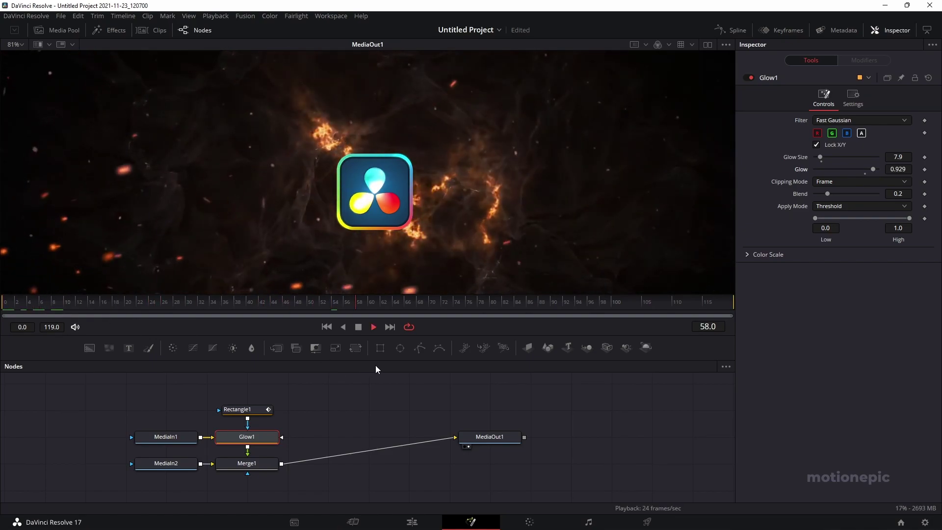
pyautogui.moveTo(135, 301); pyautogui.dragTo(378, 291)
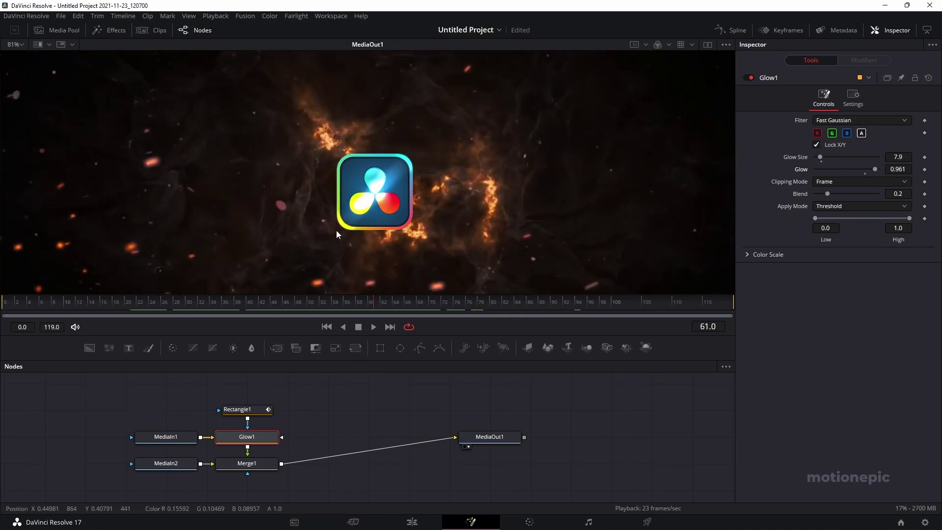
# - Delete the MediaIn2 and Merge1 nodes and wire Glow1 straight into MediaOut1
pyautogui.moveTo(126, 488); pyautogui.dragTo(261, 463)
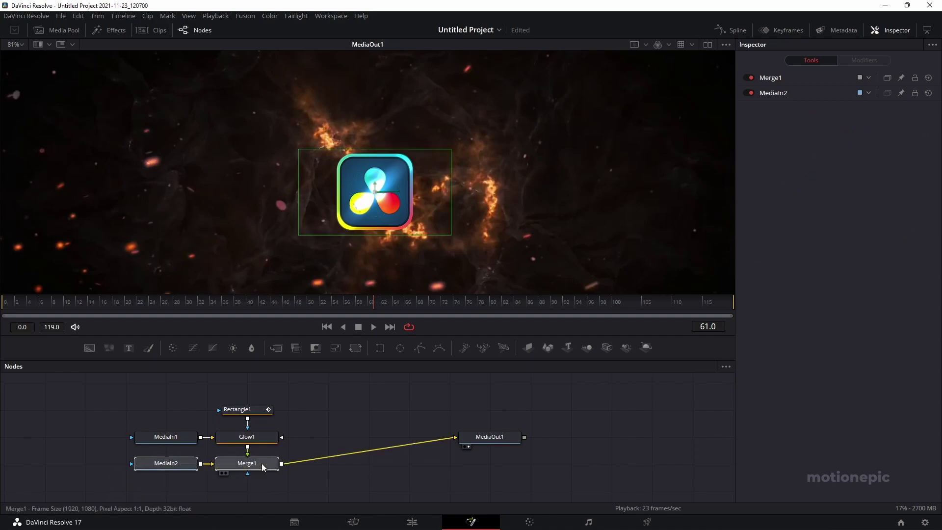
pyautogui.press('Delete')
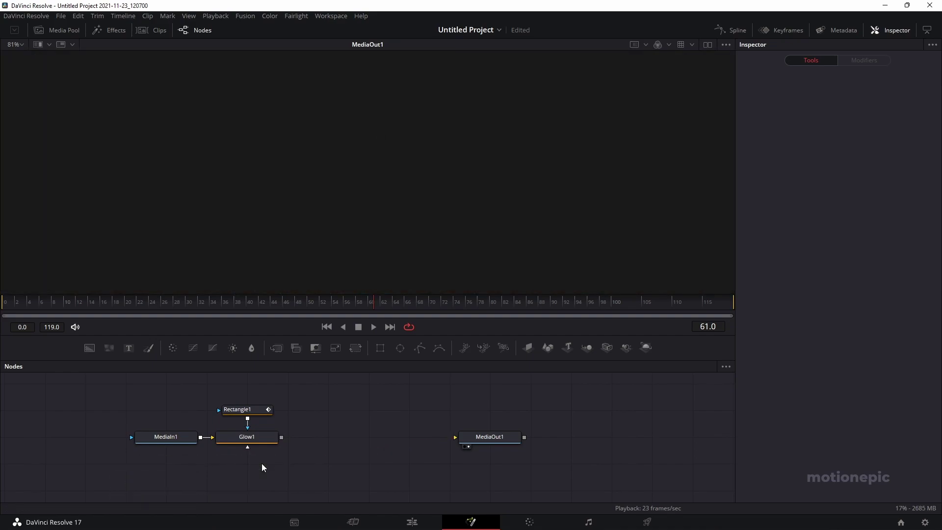
pyautogui.moveTo(277, 438); pyautogui.dragTo(473, 440)
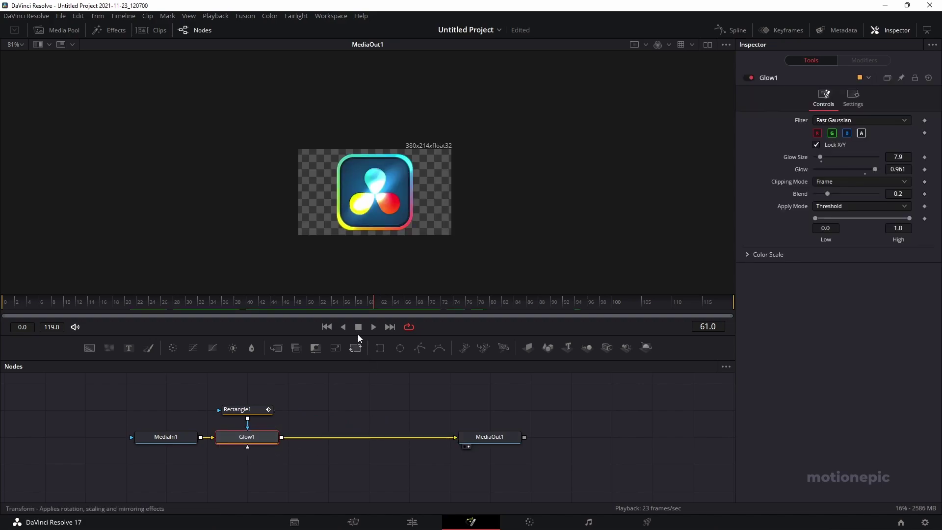
pyautogui.click(250, 437)
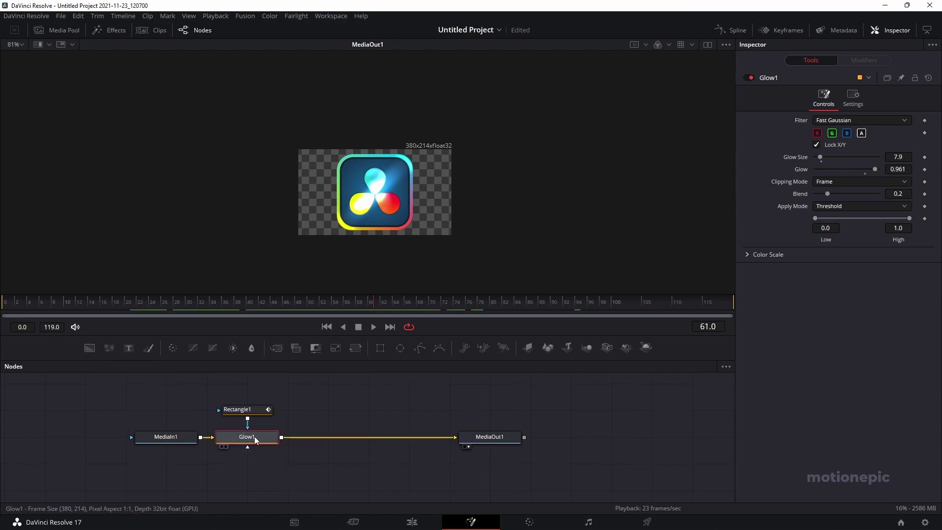
# - Add a Background node merged with the glow and swap Merge1's inputs to put the logo in front
pyautogui.click(89, 348)
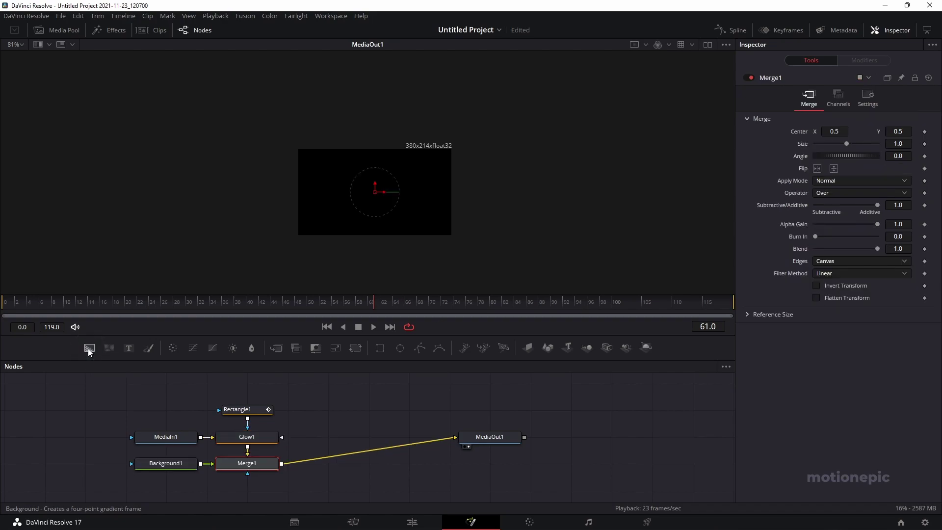
pyautogui.click(246, 465)
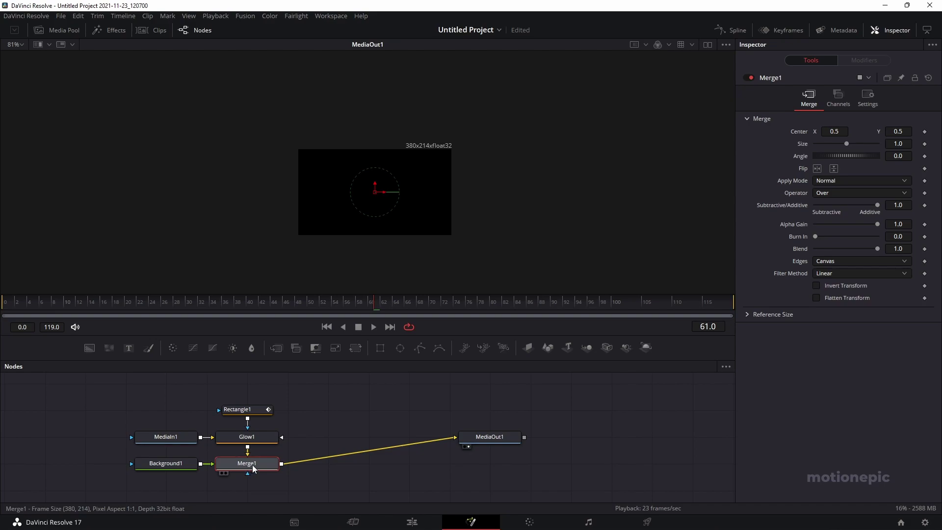
pyautogui.rightClick(253, 468)
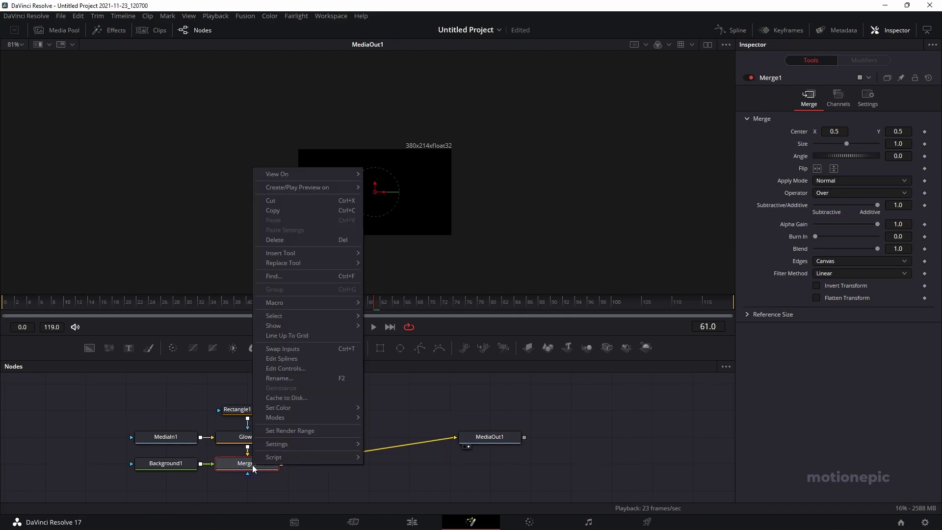
pyautogui.click(296, 351)
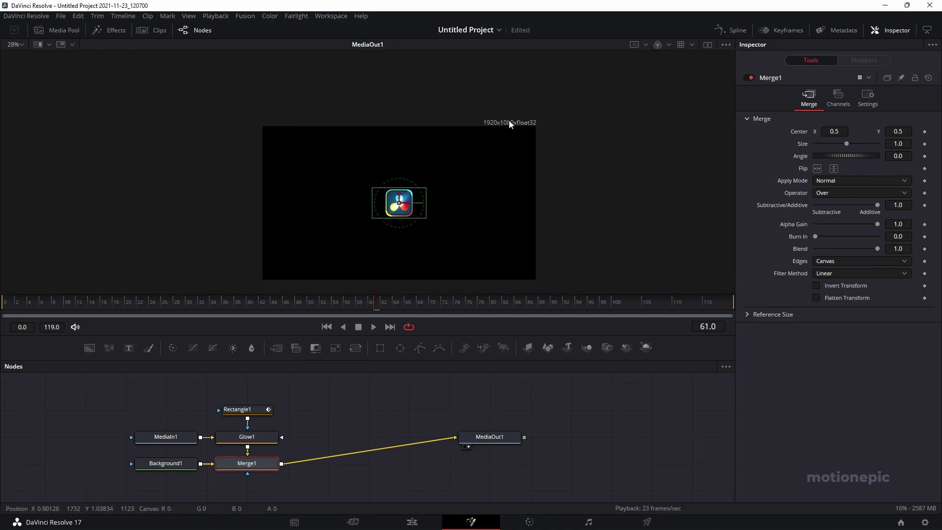
# - Set Background1's Alpha to 0 for a transparent backdrop and preview the animation
pyautogui.click(169, 462)
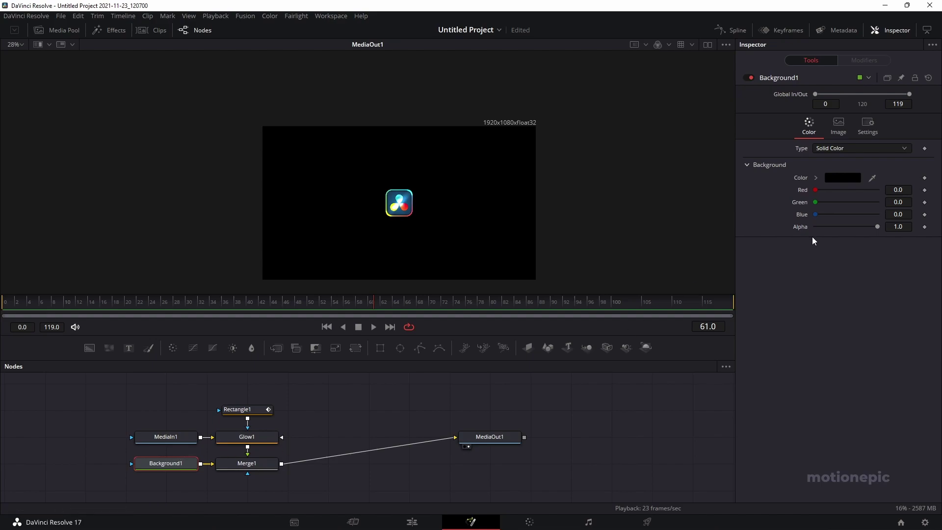
pyautogui.moveTo(876, 227); pyautogui.dragTo(789, 227)
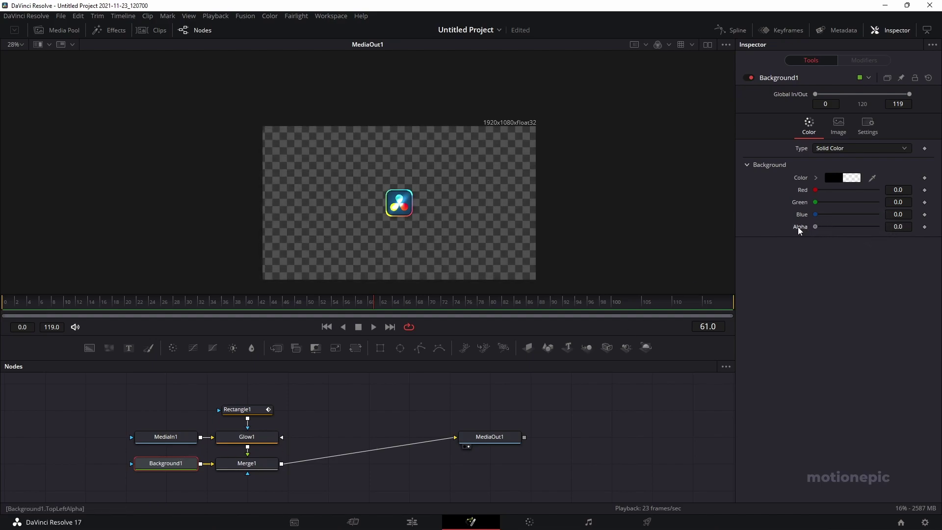
pyautogui.moveTo(219, 301); pyautogui.dragTo(450, 310)
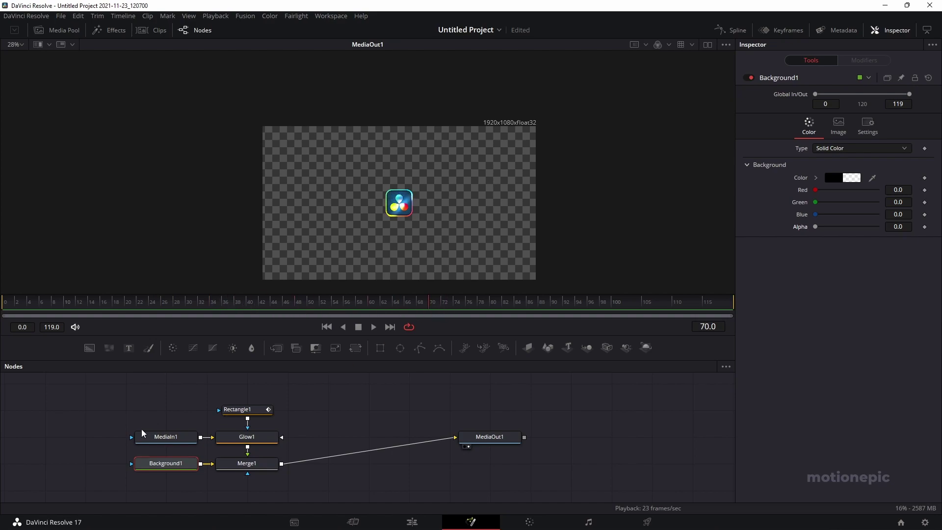
# - Disconnect the MediaIn1 logo from Glow1 and insert a Text node feeding Glow1
pyautogui.click(167, 439)
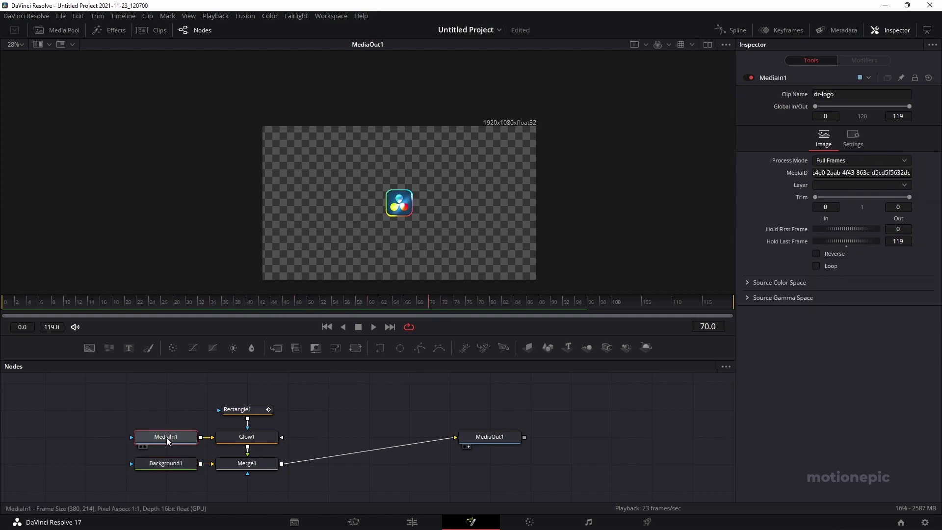
pyautogui.moveTo(211, 441); pyautogui.dragTo(182, 441)
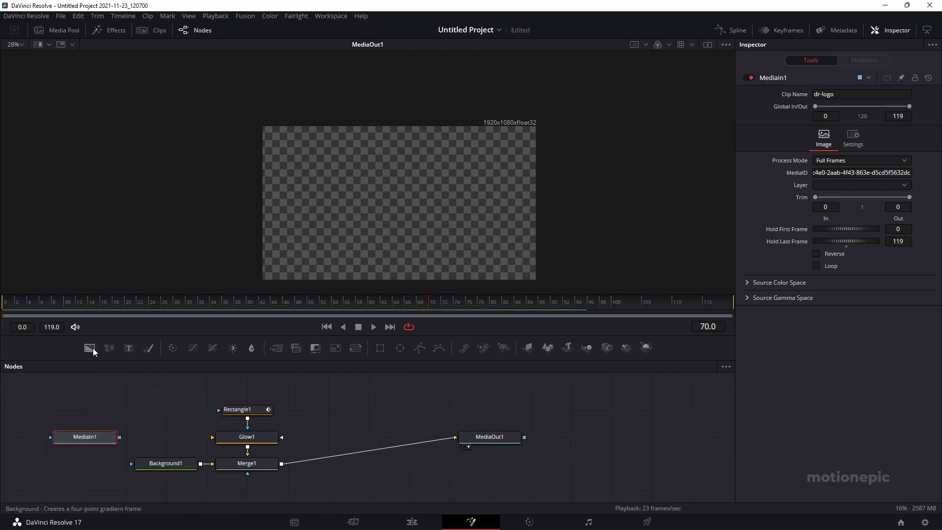
pyautogui.moveTo(164, 420); pyautogui.dragTo(212, 437)
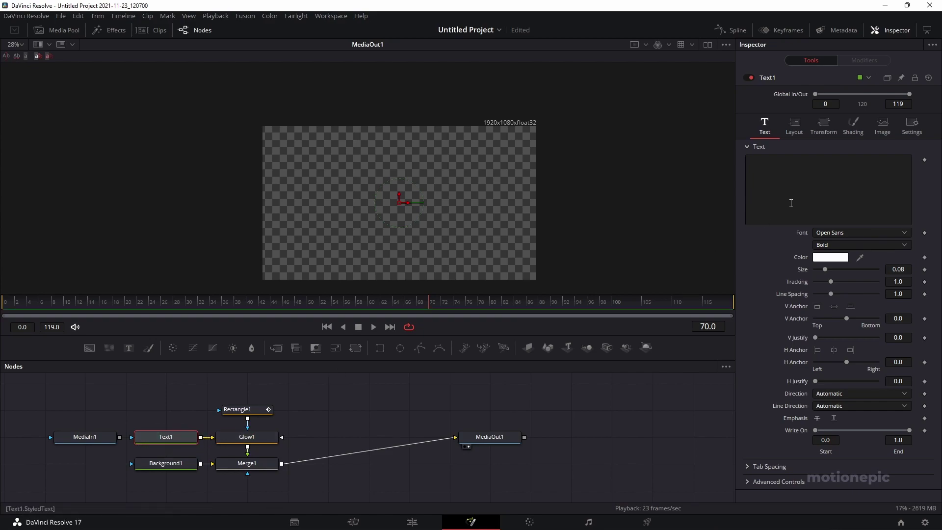
# - Enter 'LIGHT SWEEP' as the text and preview the sweep across it
pyautogui.click(793, 181)
pyautogui.write('Li')
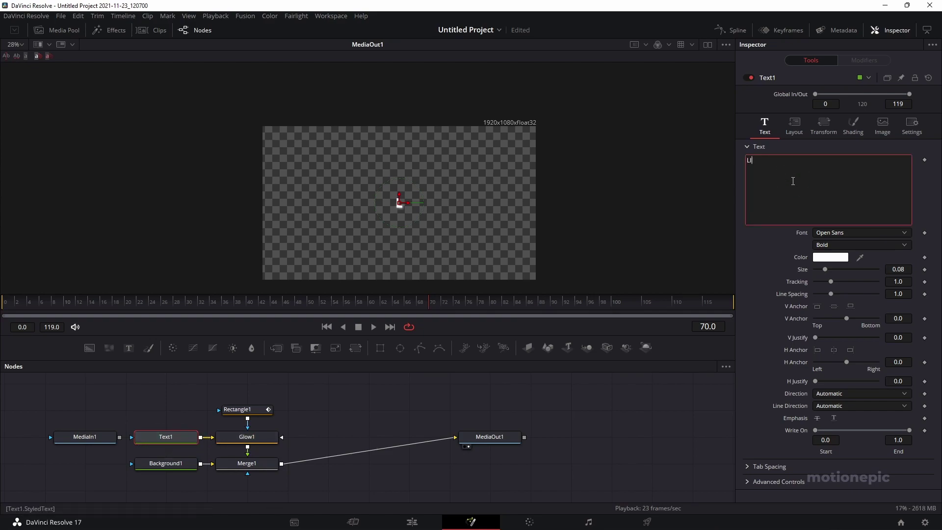
pyautogui.write('GHT SWEEP')
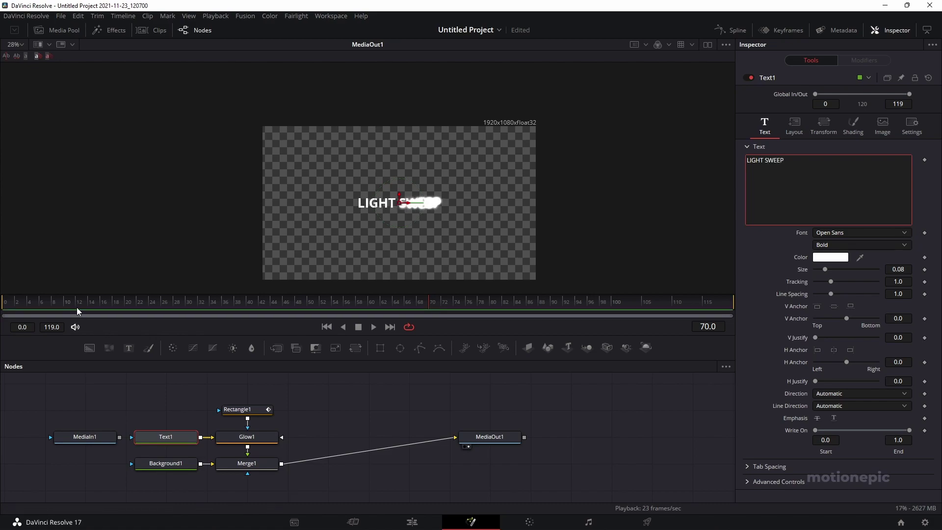
pyautogui.click(49, 298)
pyautogui.moveTo(249, 298); pyautogui.dragTo(361, 300)
# - Narrow Rectangle1 to width 0.032512 and set its Soft Edge to 0.0173
pyautogui.click(240, 413)
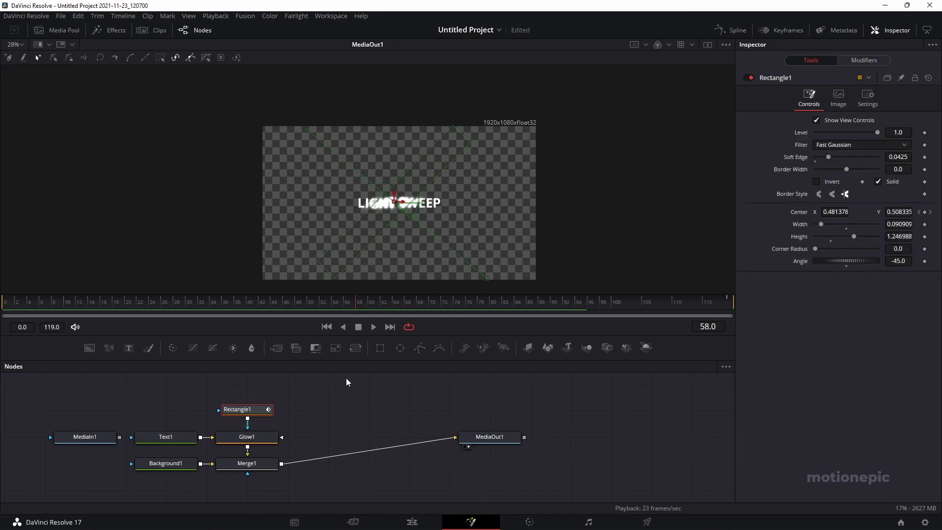
pyautogui.moveTo(369, 217); pyautogui.dragTo(372, 220)
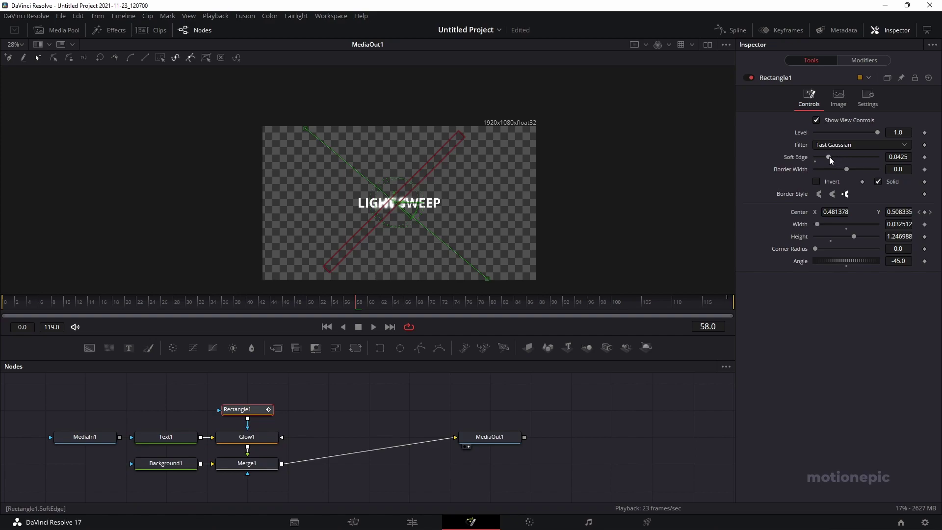
pyautogui.moveTo(825, 158); pyautogui.dragTo(822, 158)
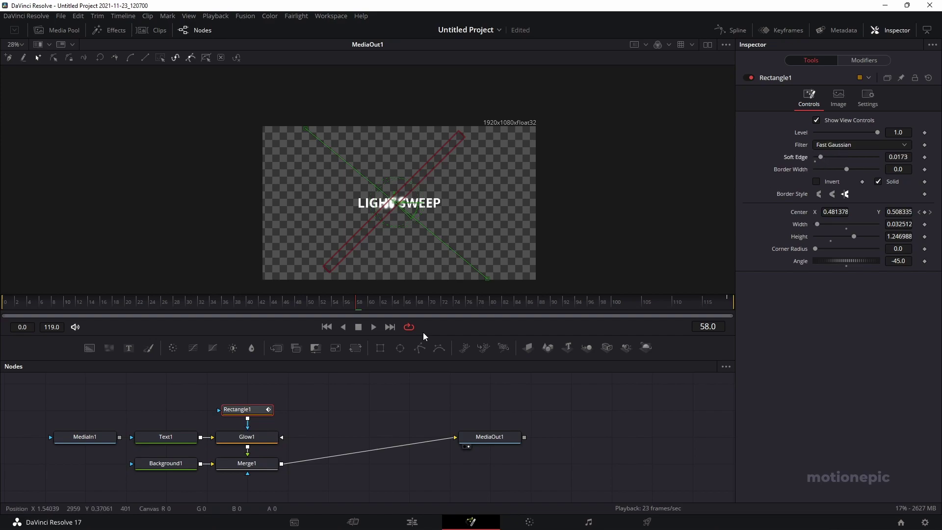
pyautogui.scroll(4, 405, 219)
pyautogui.scroll(-2, 406, 218)
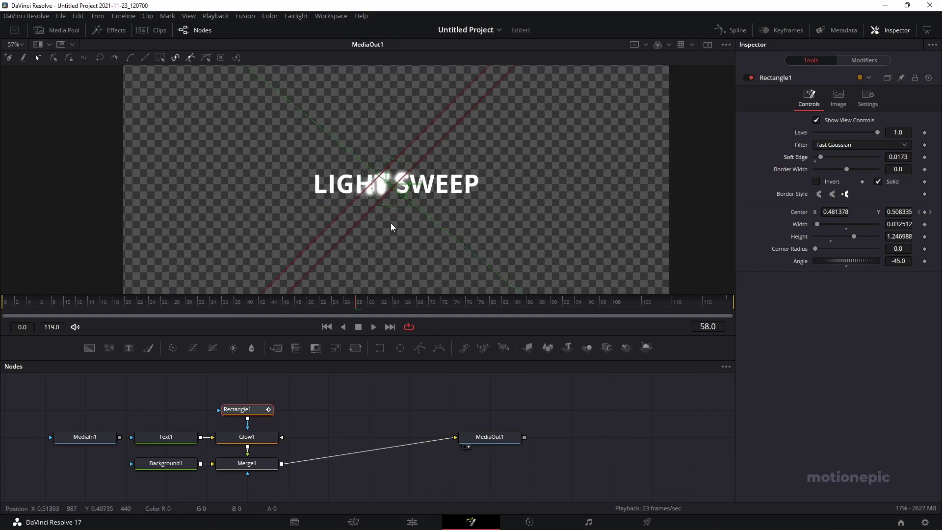
# - Lower Glow1's Glow to 0.913 and play the animation from the first frame
pyautogui.click(246, 438)
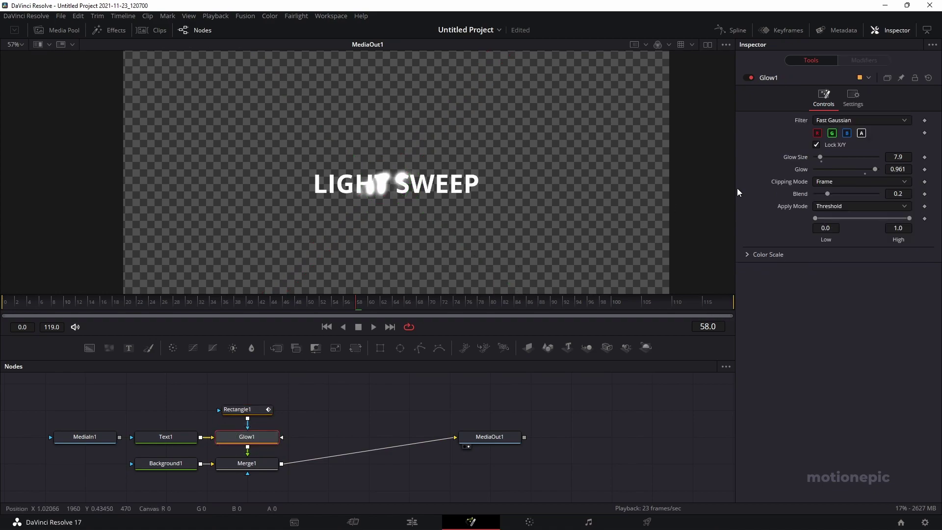
pyautogui.moveTo(878, 171); pyautogui.dragTo(875, 172)
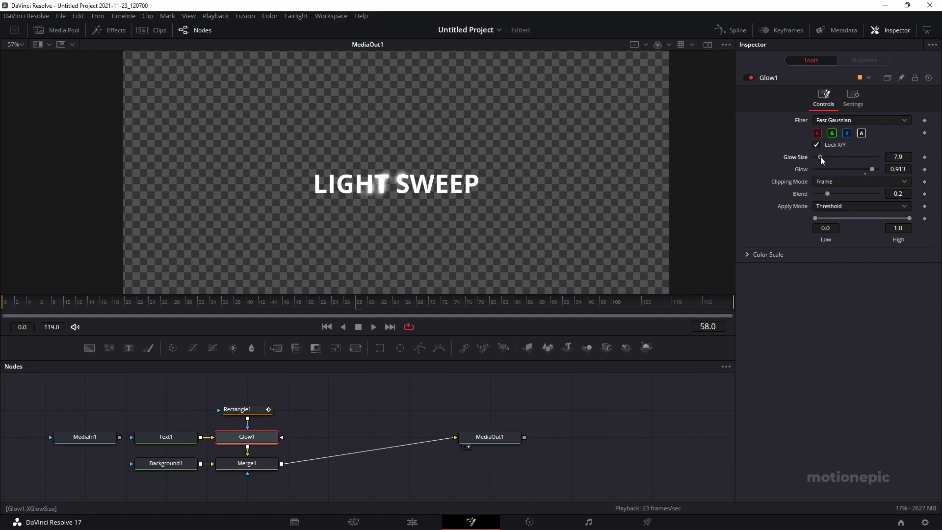
pyautogui.press('Home')
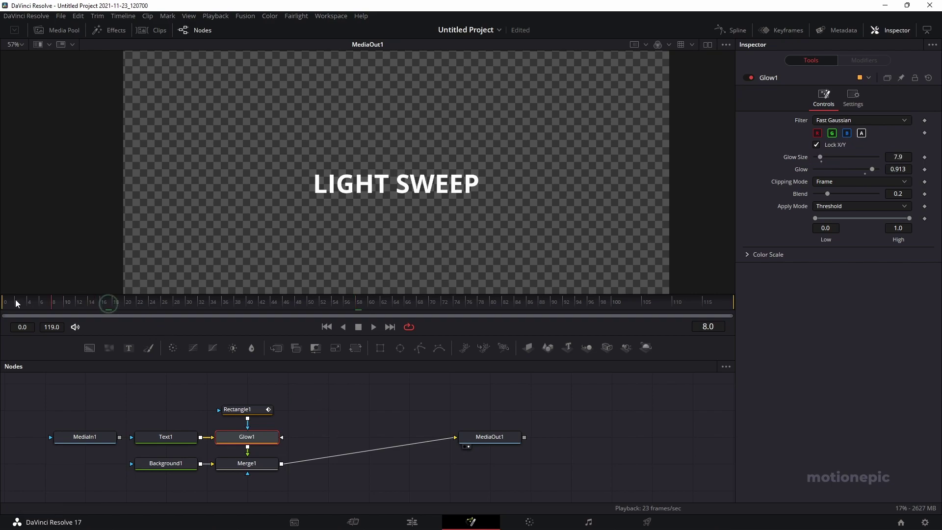
pyautogui.press('space')
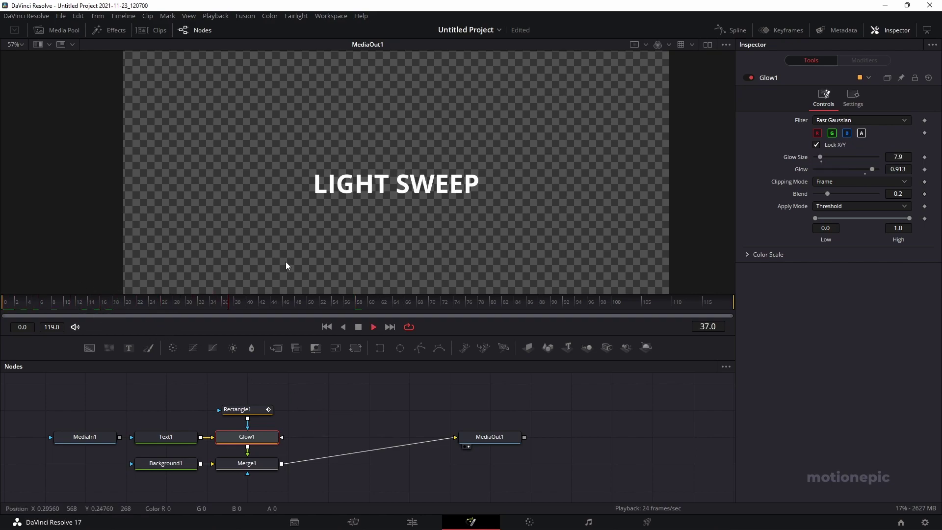
pyautogui.press('space')
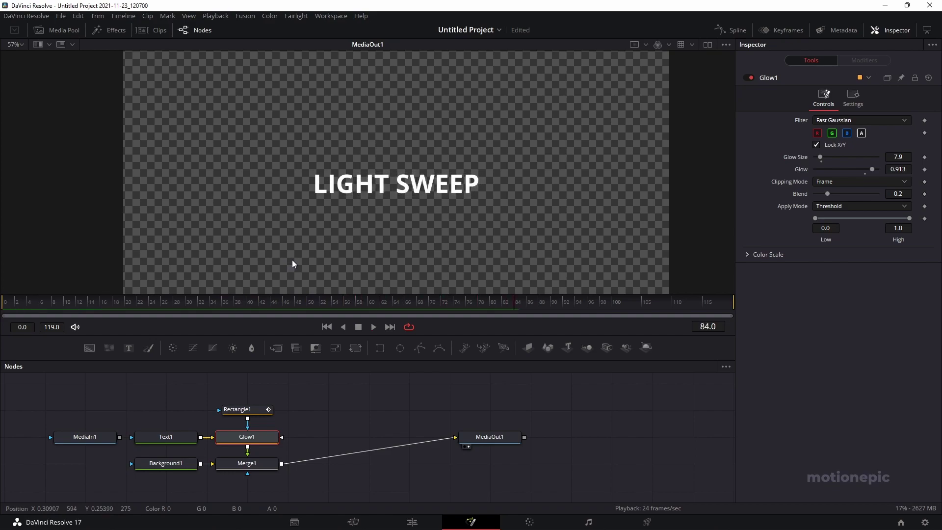
# - On the Edit page, move the Fusion Composition to Video 2 and place the Dark Cinematic footage on Video 1
pyautogui.click(414, 520)
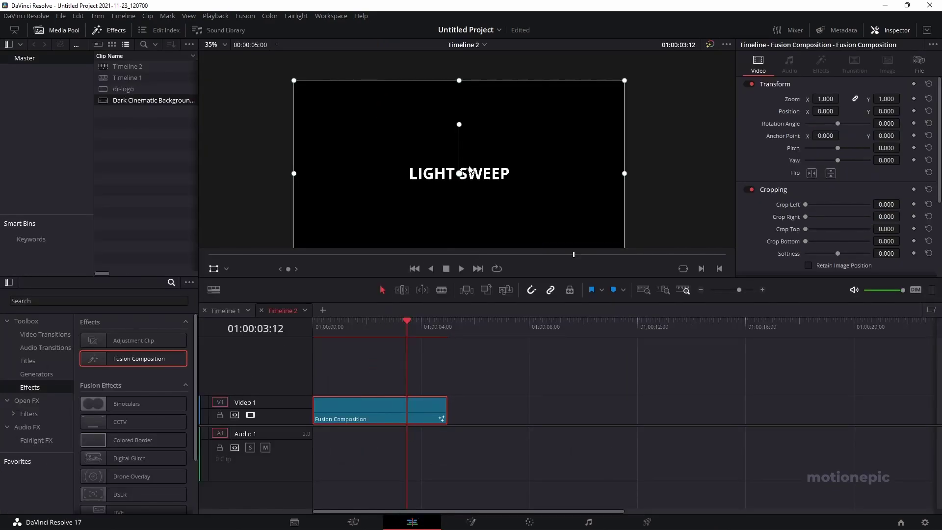
pyautogui.moveTo(343, 328); pyautogui.dragTo(385, 334)
pyautogui.moveTo(349, 419); pyautogui.dragTo(342, 388)
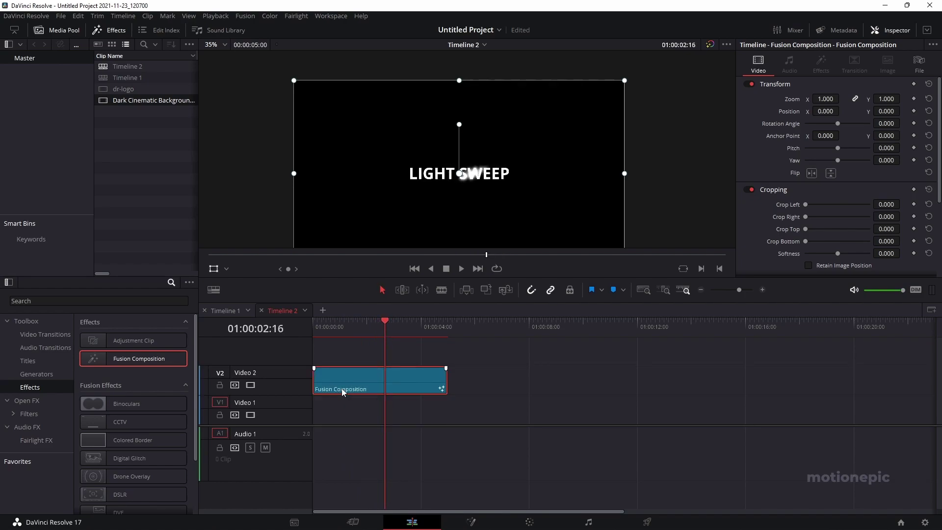
pyautogui.moveTo(128, 104); pyautogui.dragTo(314, 408)
pyautogui.moveTo(341, 330); pyautogui.dragTo(382, 340)
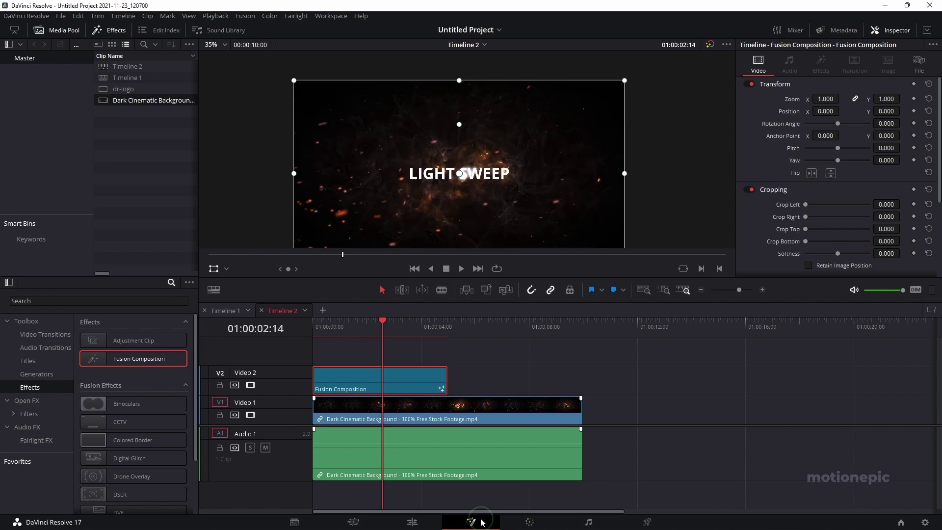